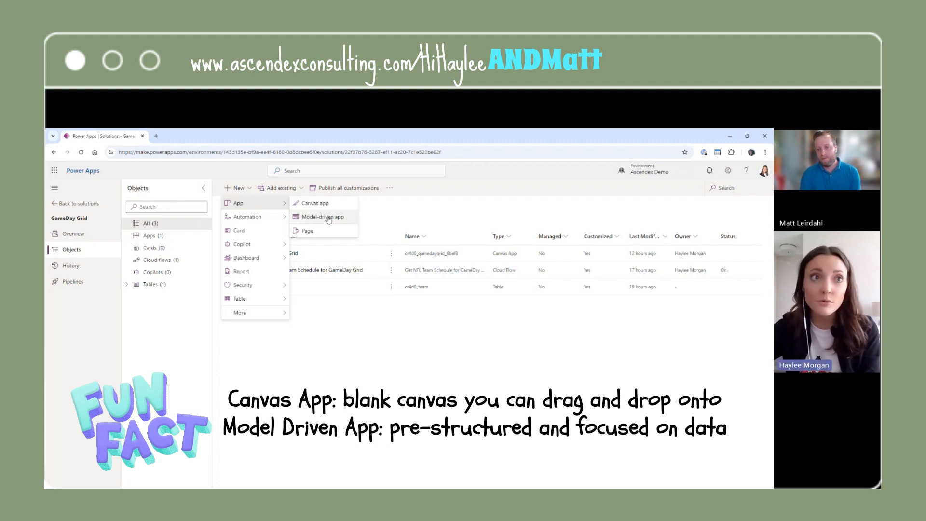
- Create a blank canvas app named My GameDay in tablet format within the GameDay Grid solution
click(346, 205)
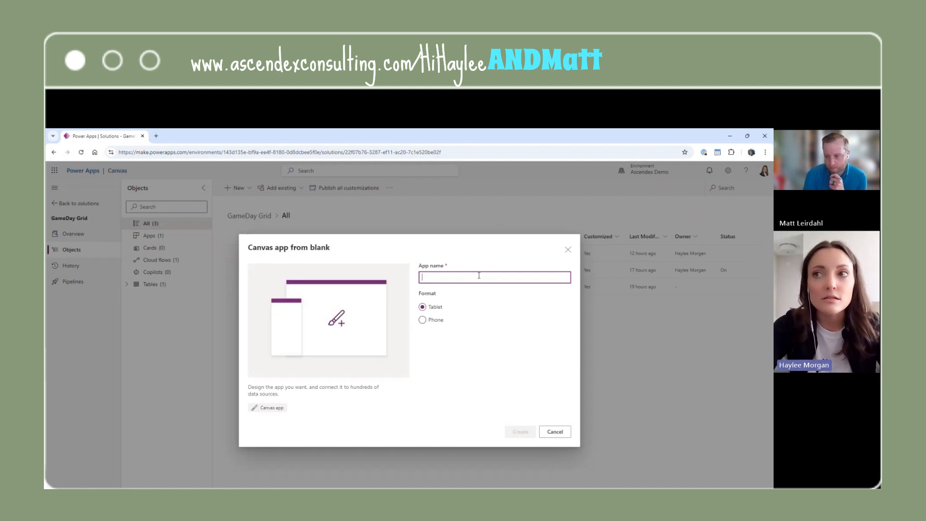
text(My GameDay)
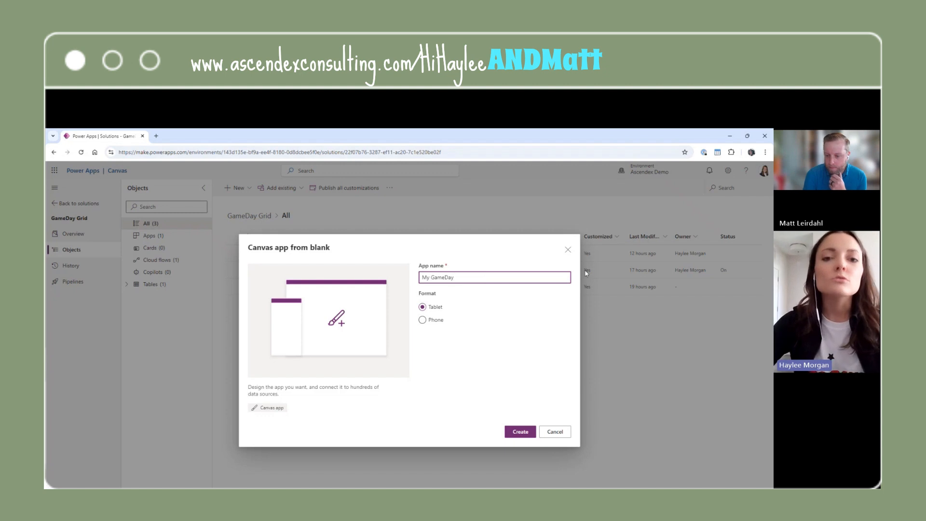
click(525, 431)
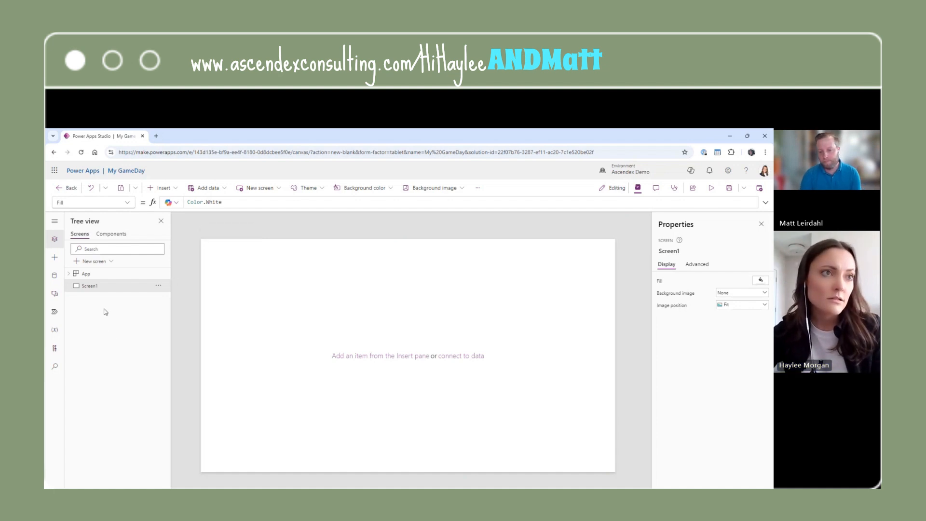
- Insert a Drop down input control on Screen1 at about X 238, Y 126
click(54, 259)
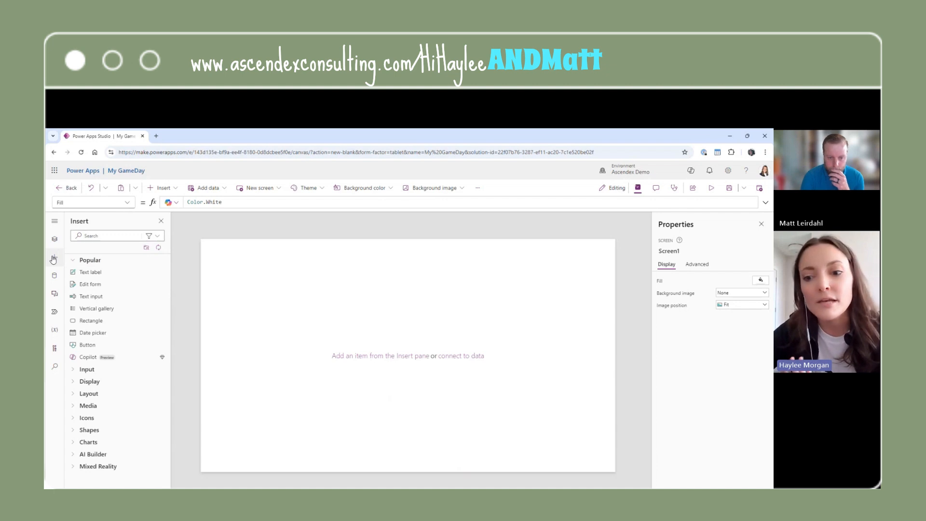
click(115, 371)
scroll(114, 444, down, 1)
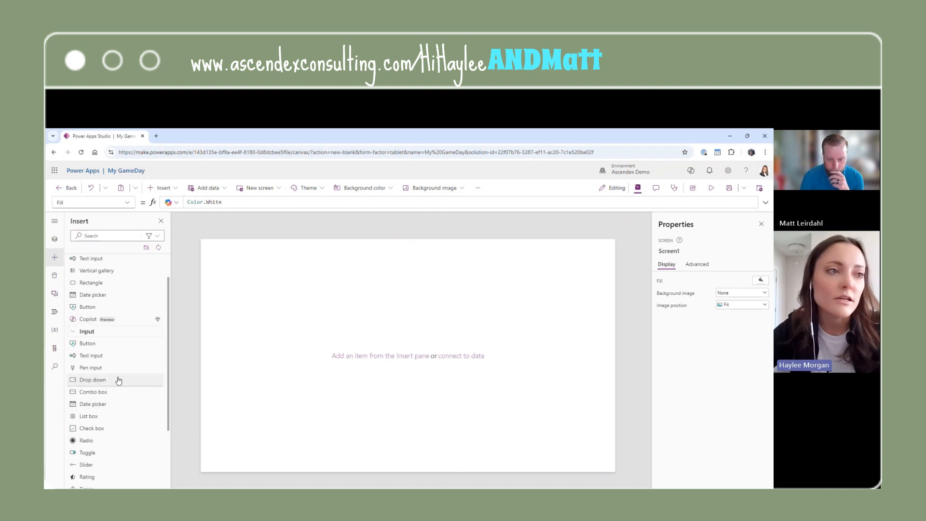
drag(112, 380, 277, 279)
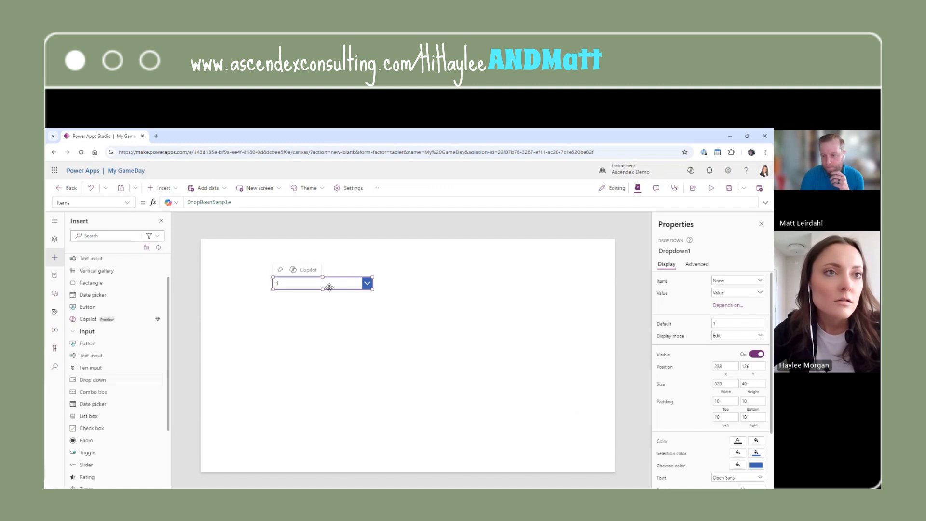
- Rename the drop-down control as Team Selection
click(55, 239)
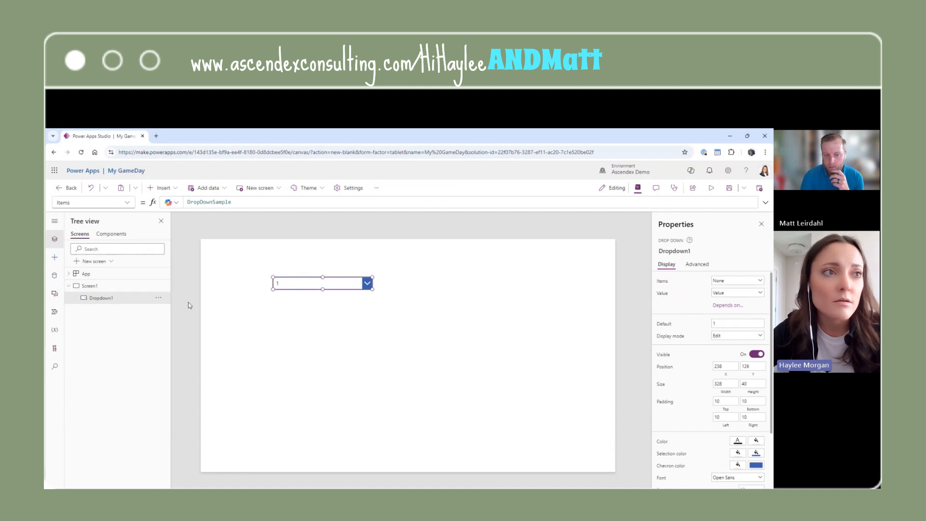
click(158, 298)
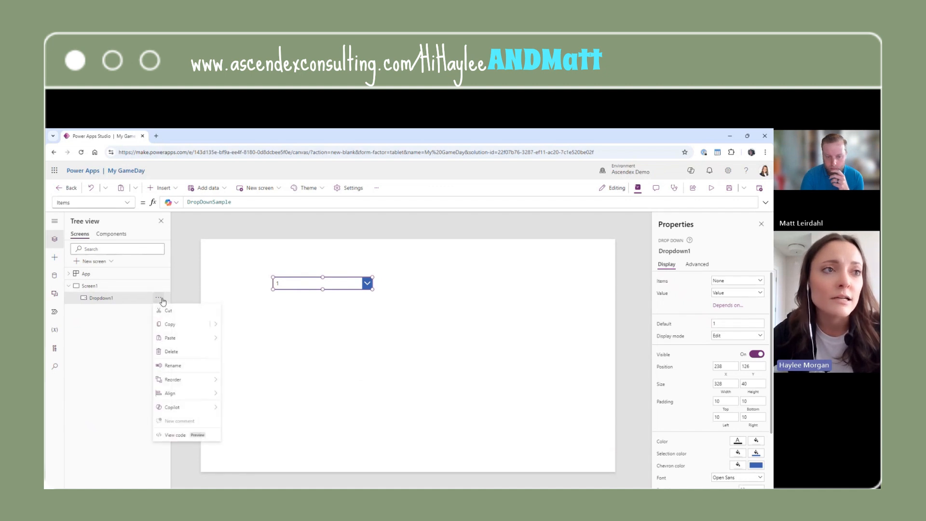
click(174, 365)
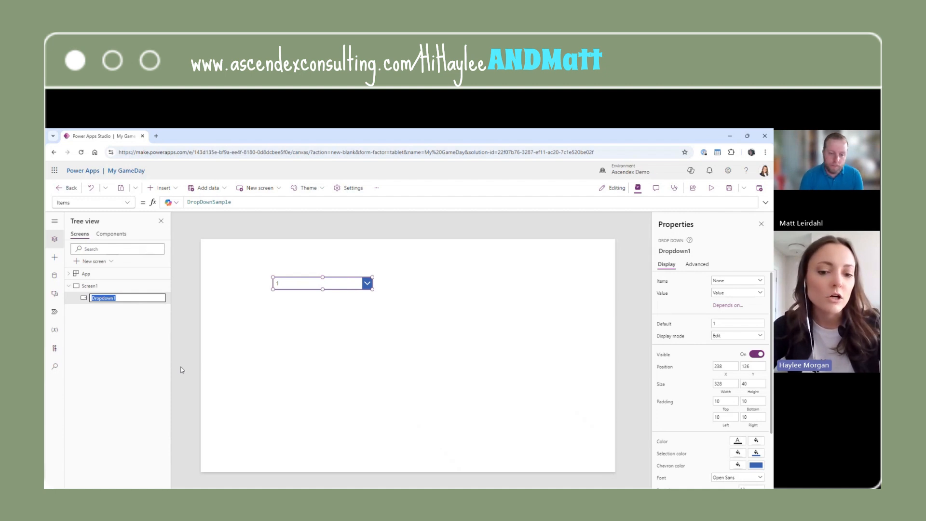
text(Team Selection)
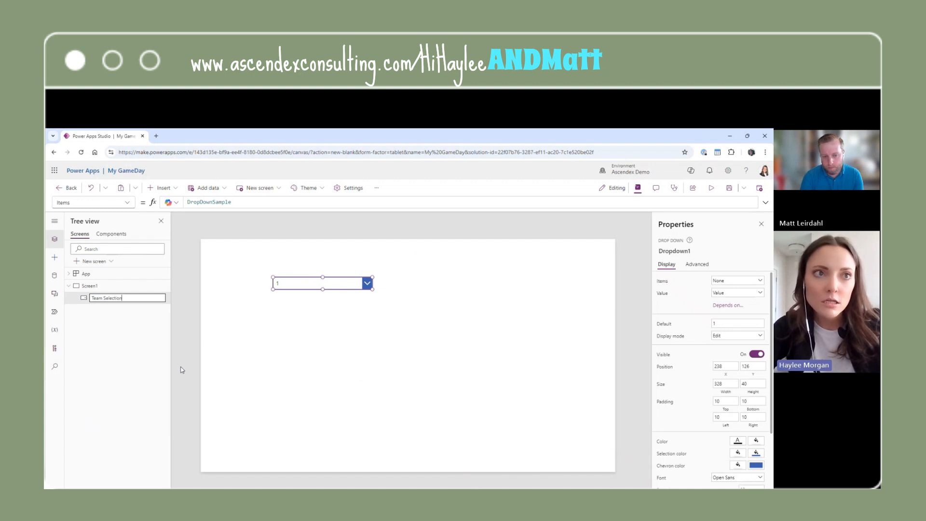
click(117, 313)
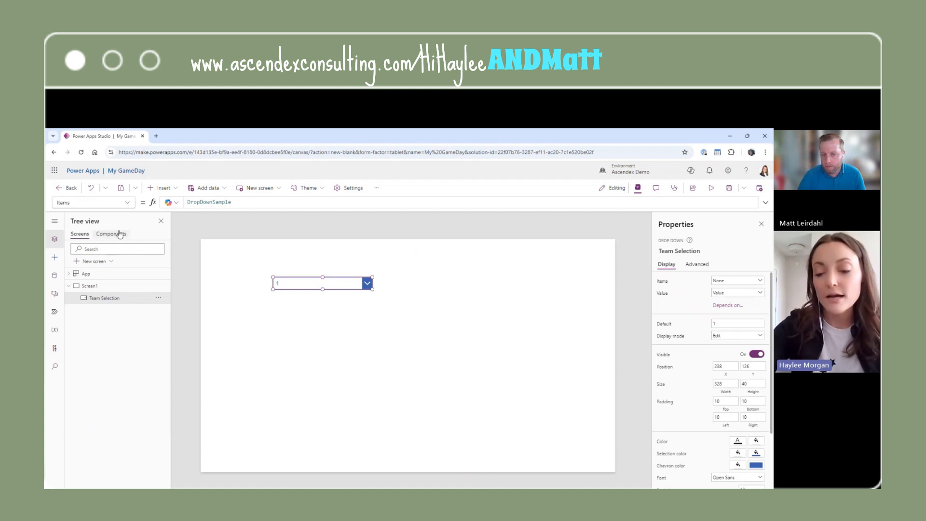
- Set the Team Selection drop-down's Items formula to Teams and add the Dataverse Teams table as a data source
click(331, 299)
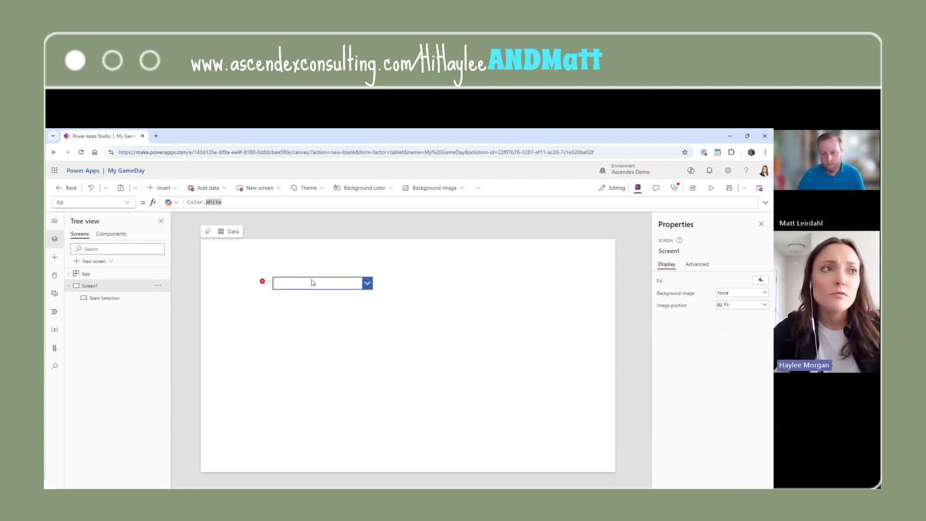
click(367, 285)
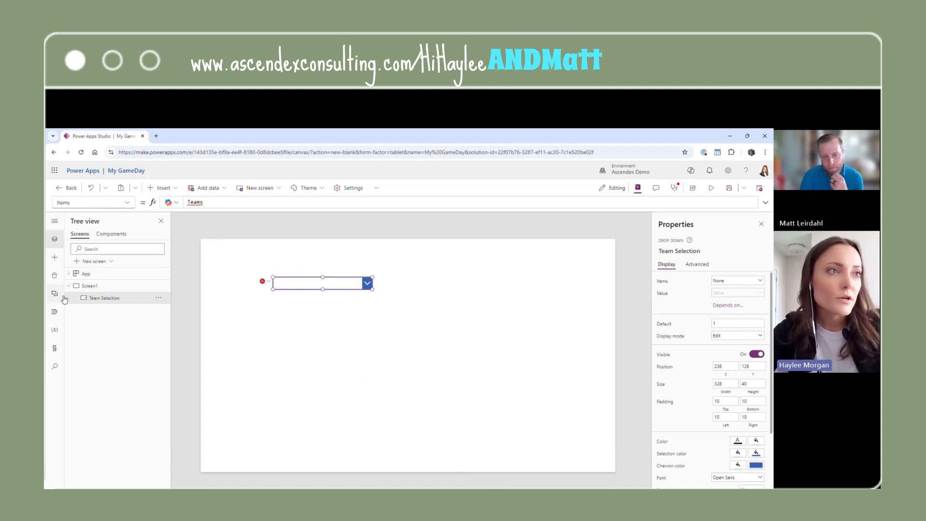
click(55, 276)
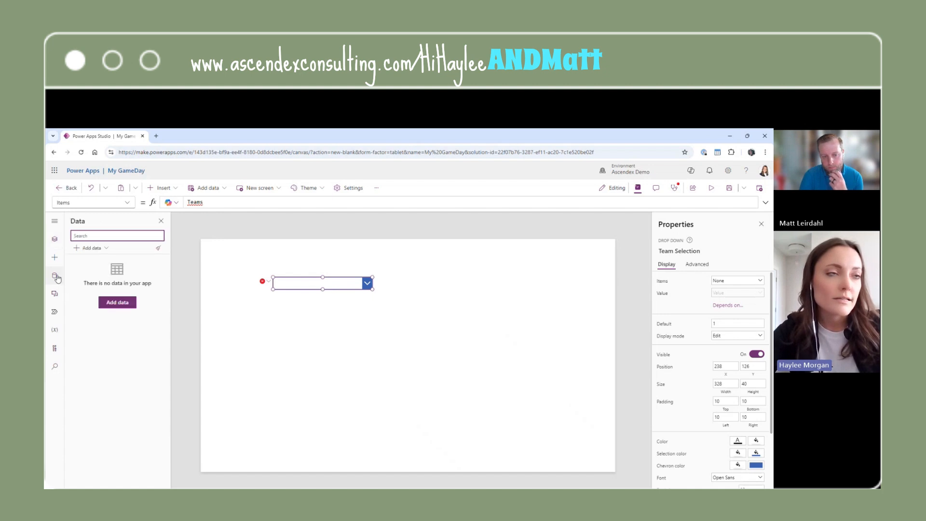
click(119, 304)
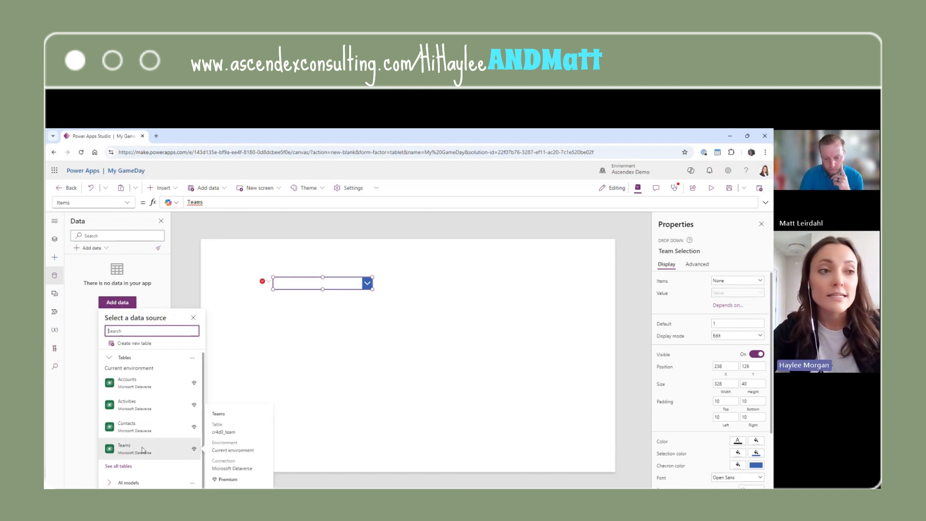
click(171, 446)
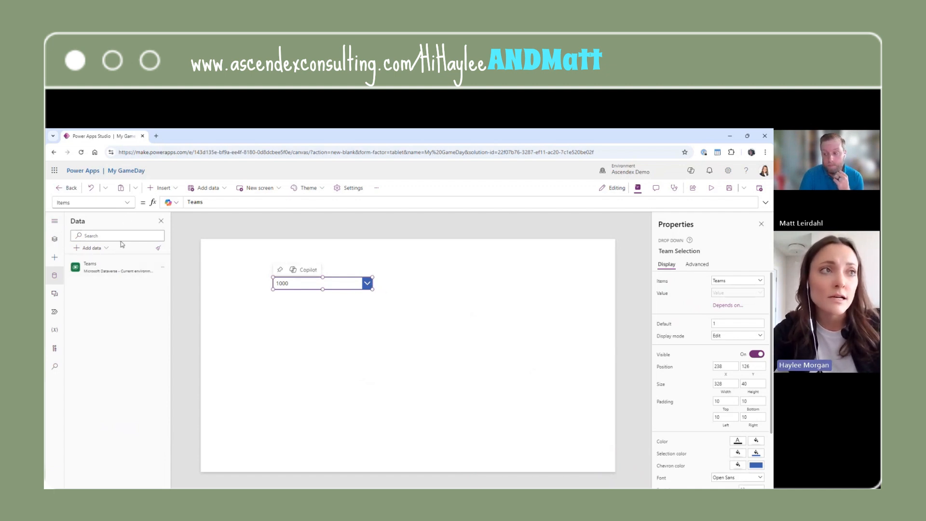
- Use the Teams table as the Team Selection drop-down's items and display its NFL team column as the value
double_click(209, 204)
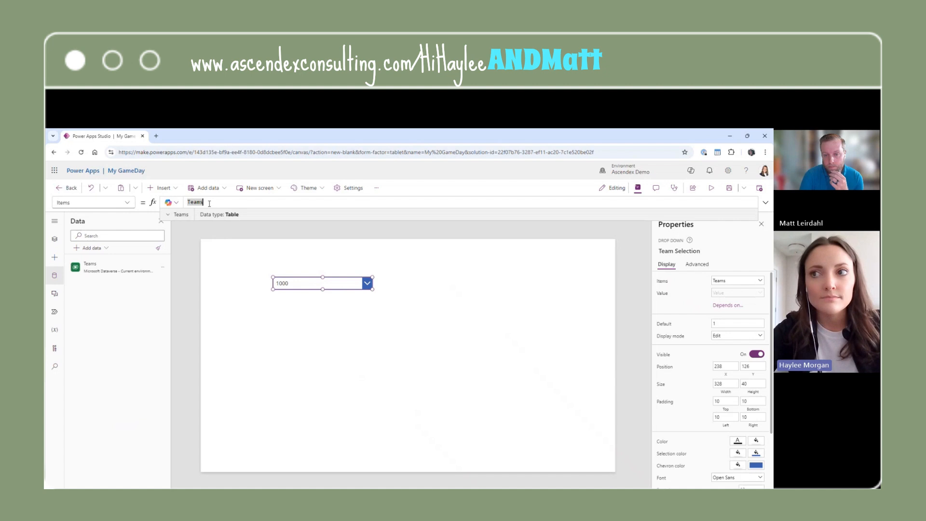
click(308, 282)
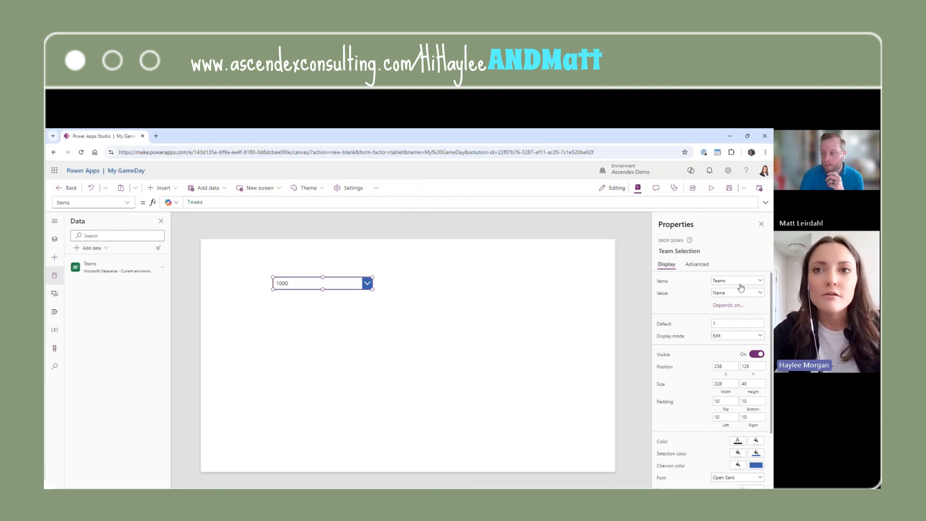
click(757, 281)
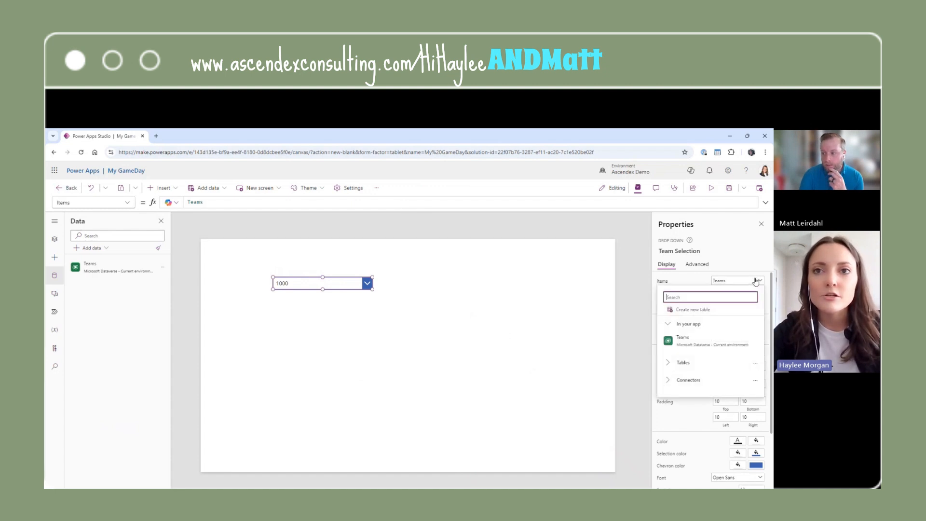
click(674, 344)
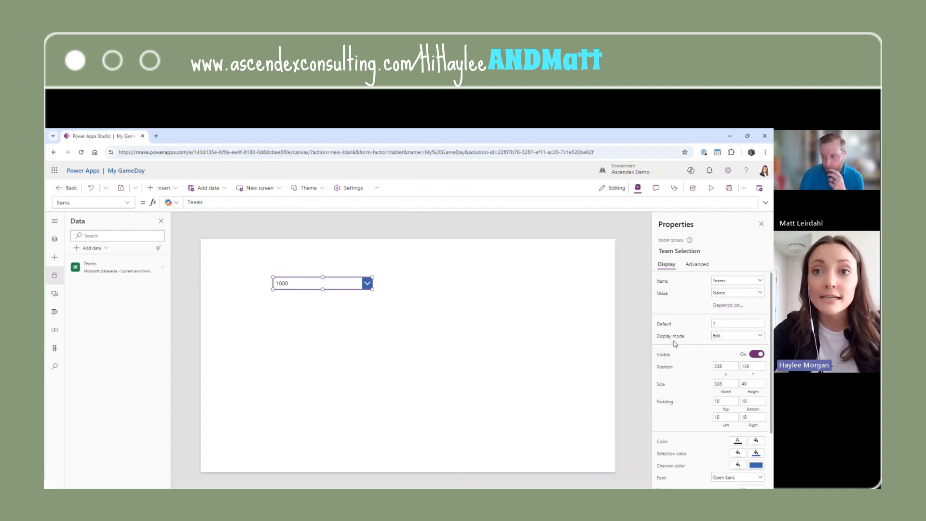
click(733, 296)
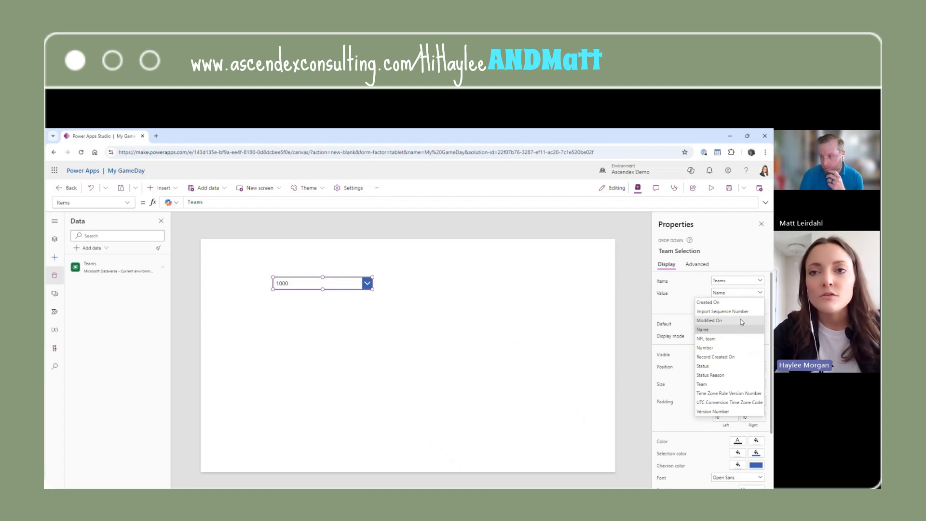
click(734, 343)
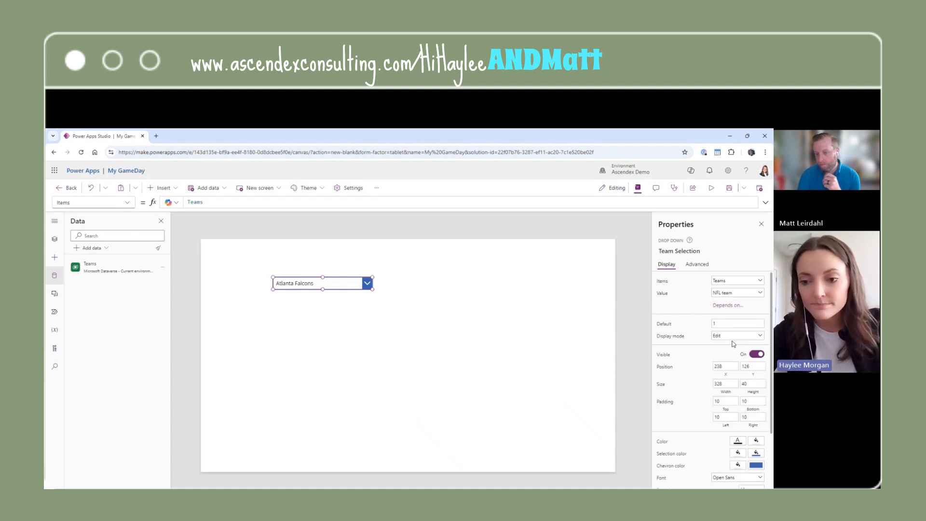
- Move the Team Selection drop-down near the screen's upper-left corner, to about X 60, Y 68
click(299, 303)
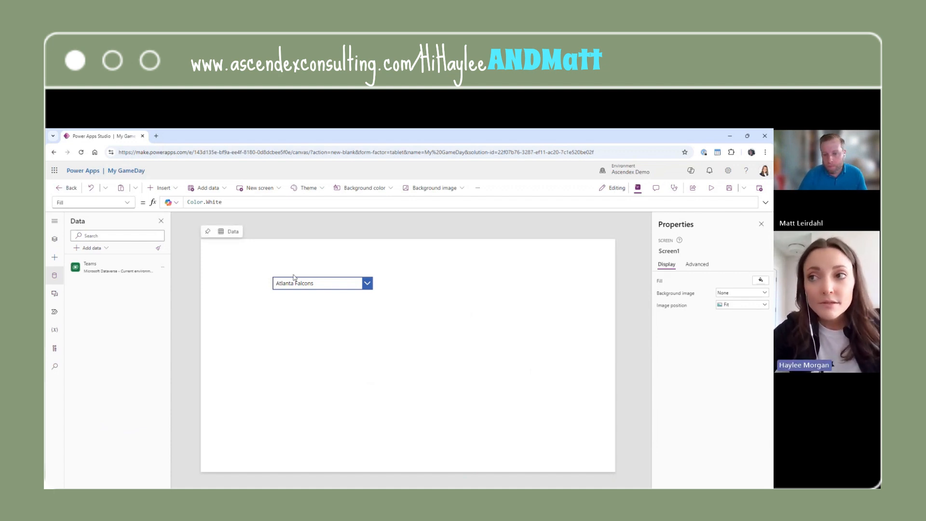
drag(336, 285, 268, 262)
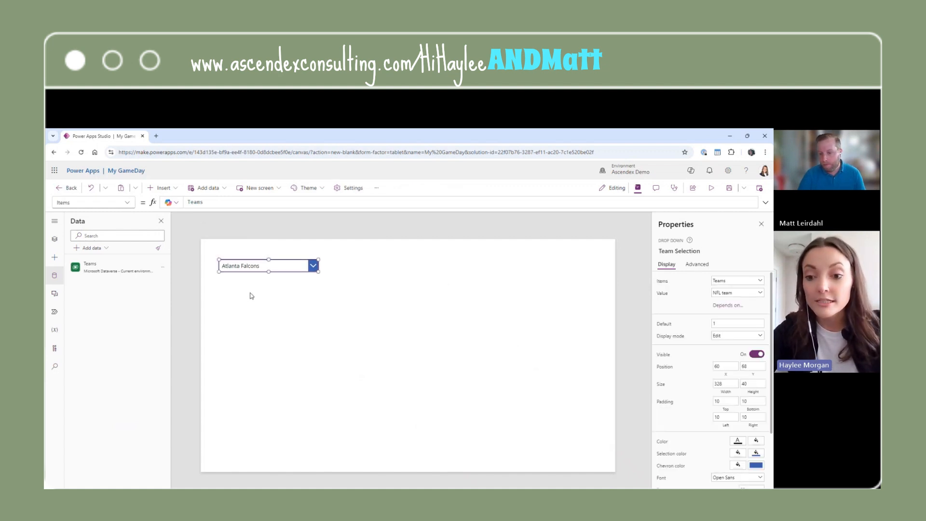
click(251, 311)
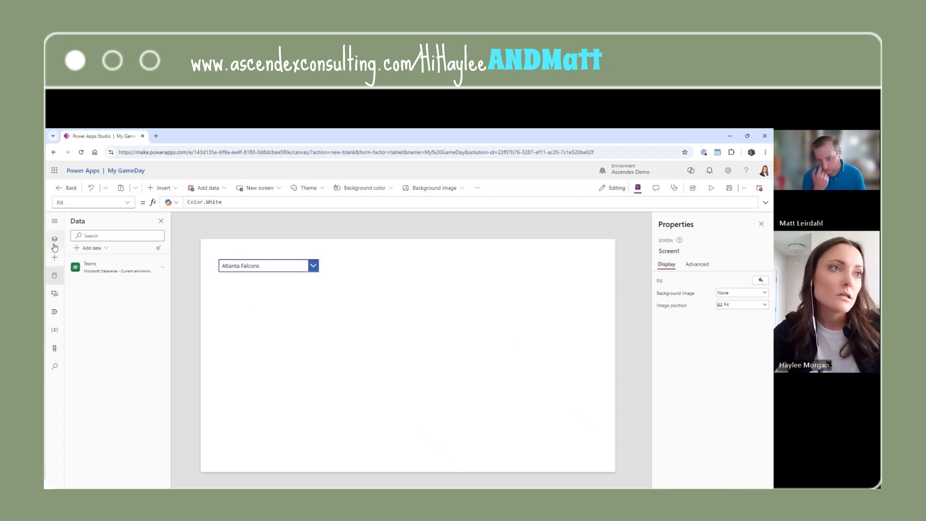
- Insert a Button control directly below the Team Selection drop-down, at about X 60, Y 153
click(55, 241)
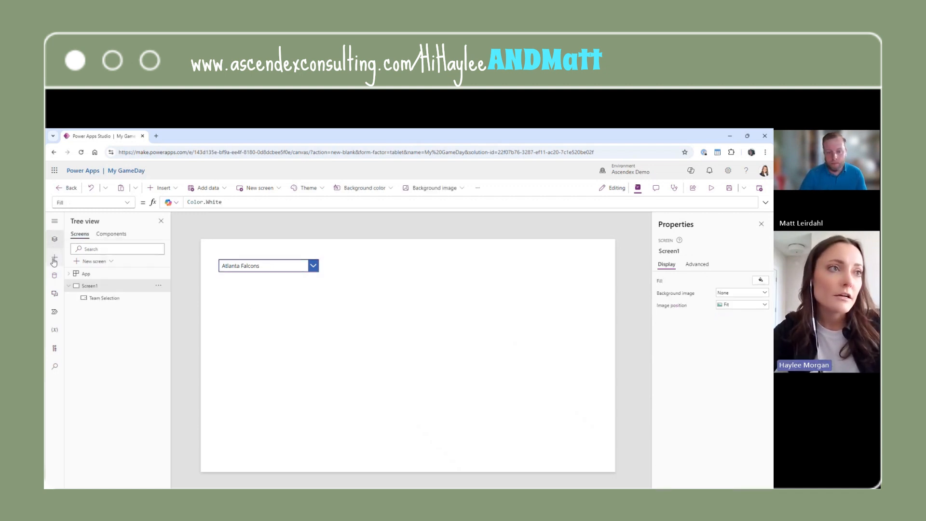
click(55, 259)
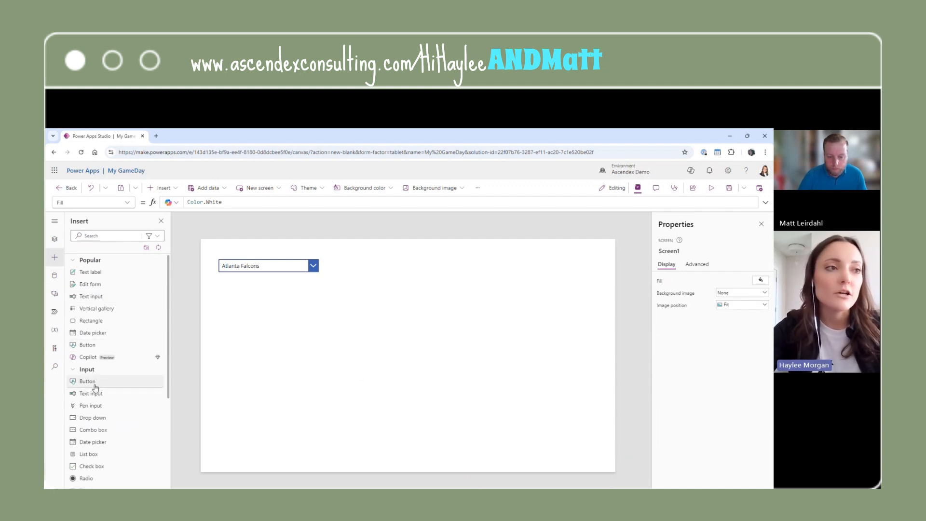
drag(93, 387, 235, 292)
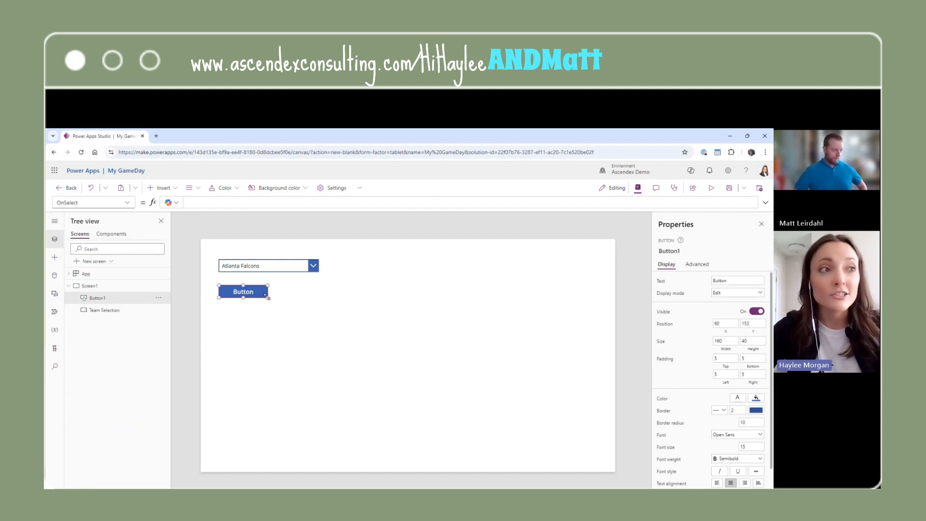
- Add the existing Power Automate flow Get NFL Team Schedule for GameDay Grid to the app
click(56, 313)
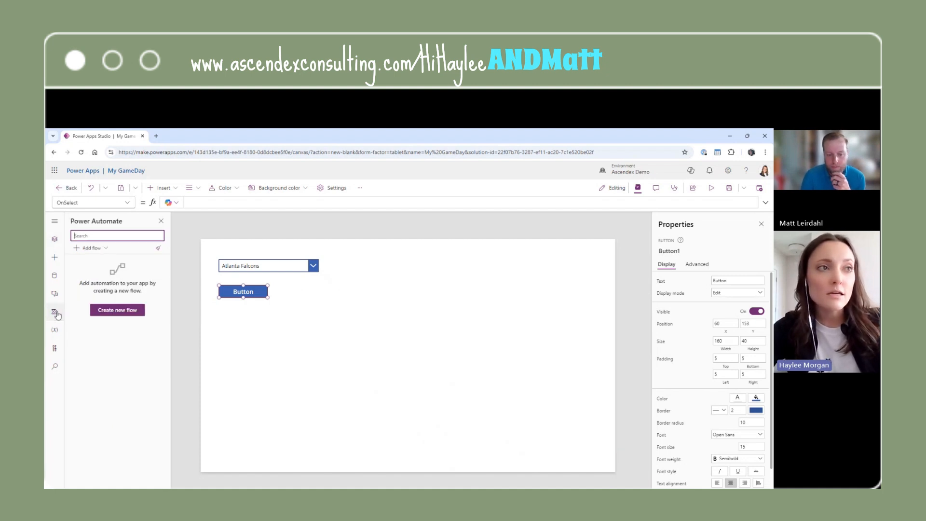
click(100, 249)
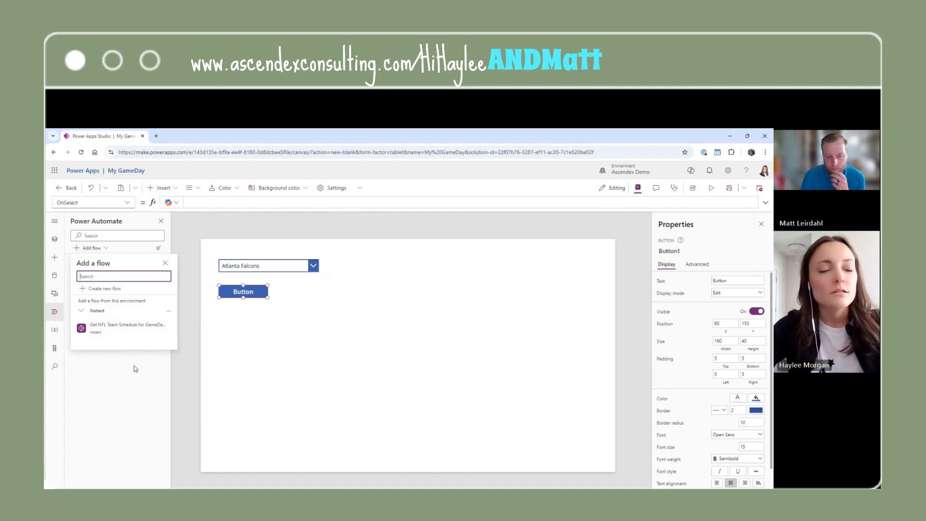
mouse_move(96, 330)
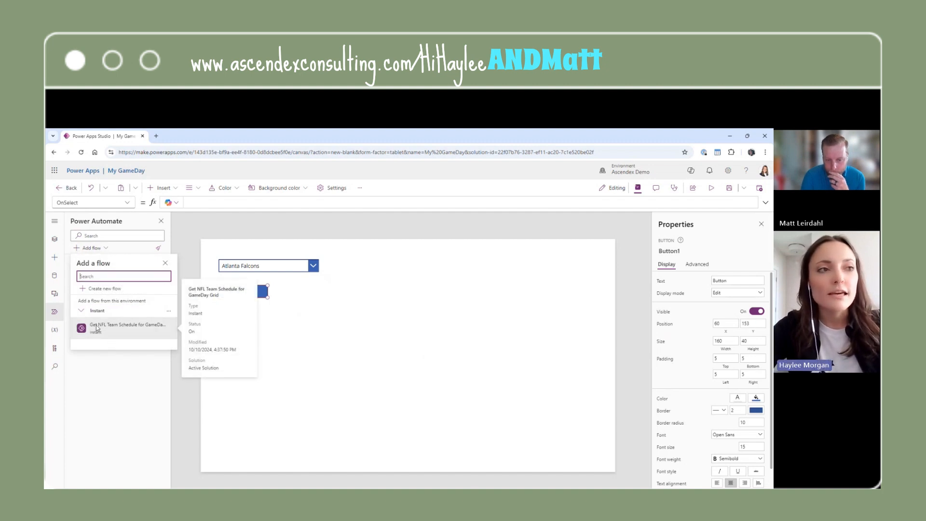
click(135, 328)
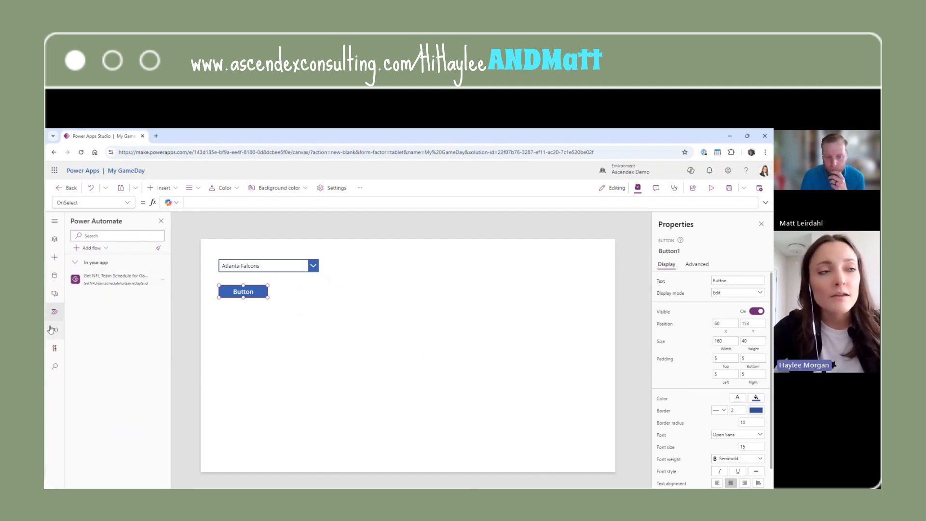
- Start the button's OnSelect formula with Set, storing the result of GetNFLTeamScheduleforGameDayGrid.Run in a global variable named data
mouse_move(133, 279)
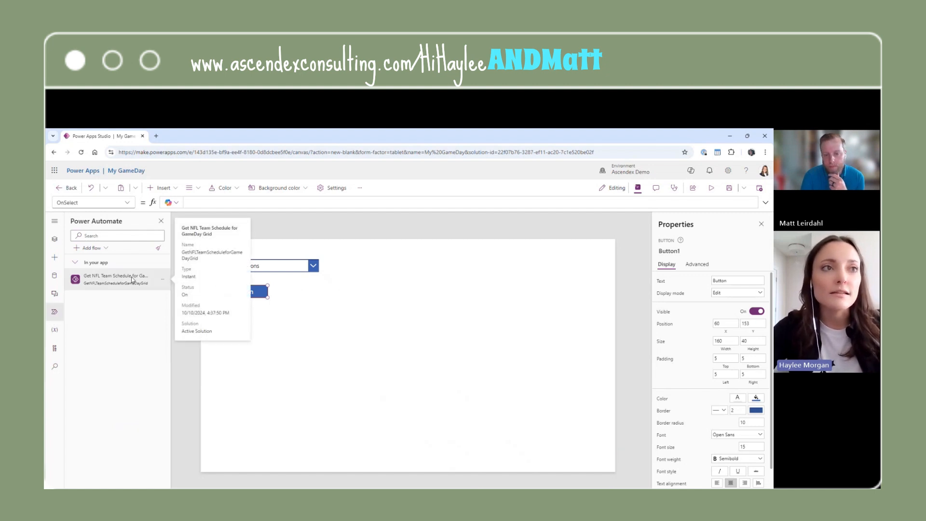
click(212, 203)
text(Set)
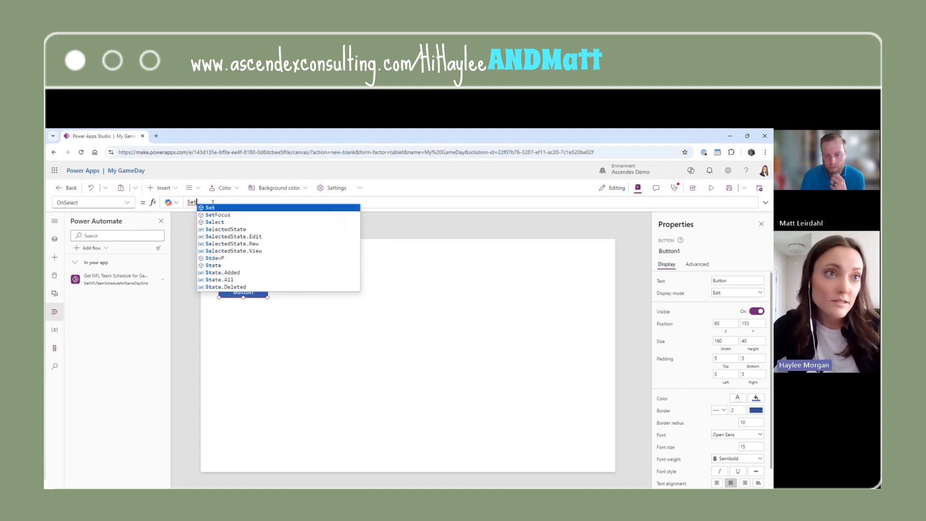
text(()
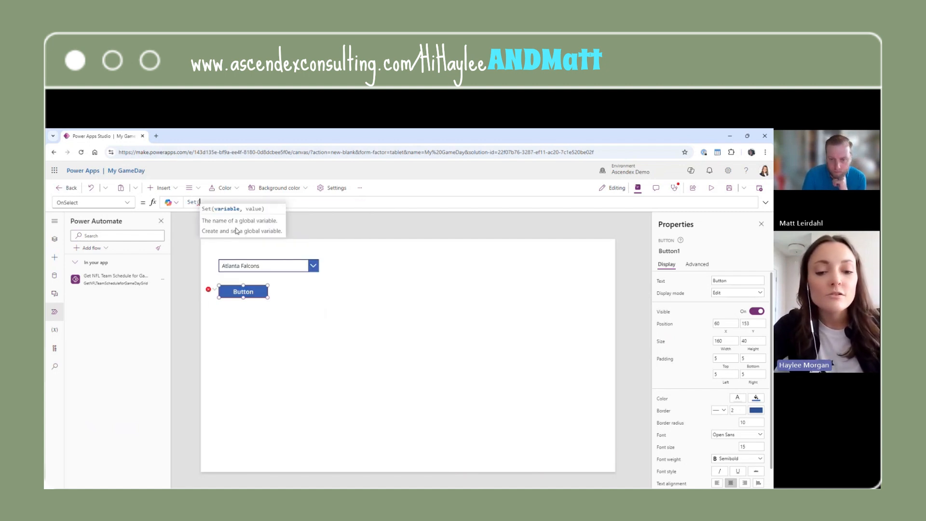
text(data, G)
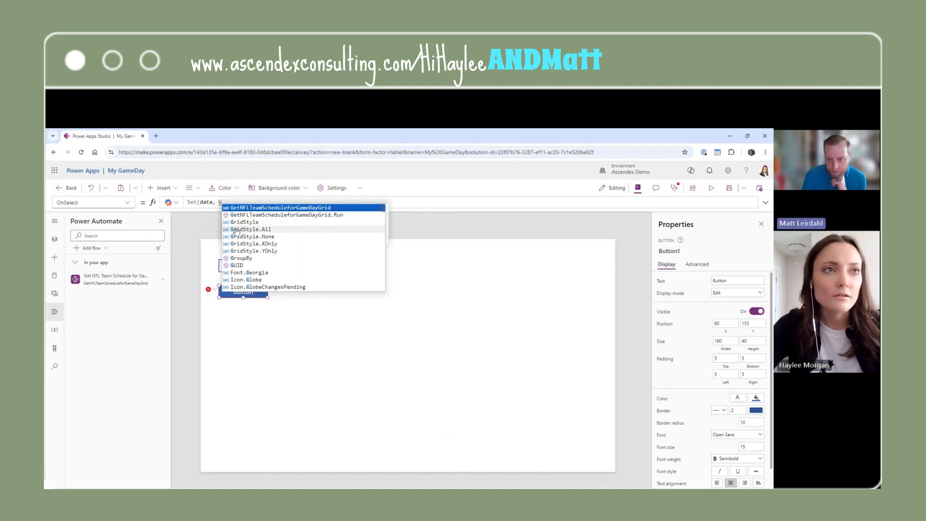
click(297, 220)
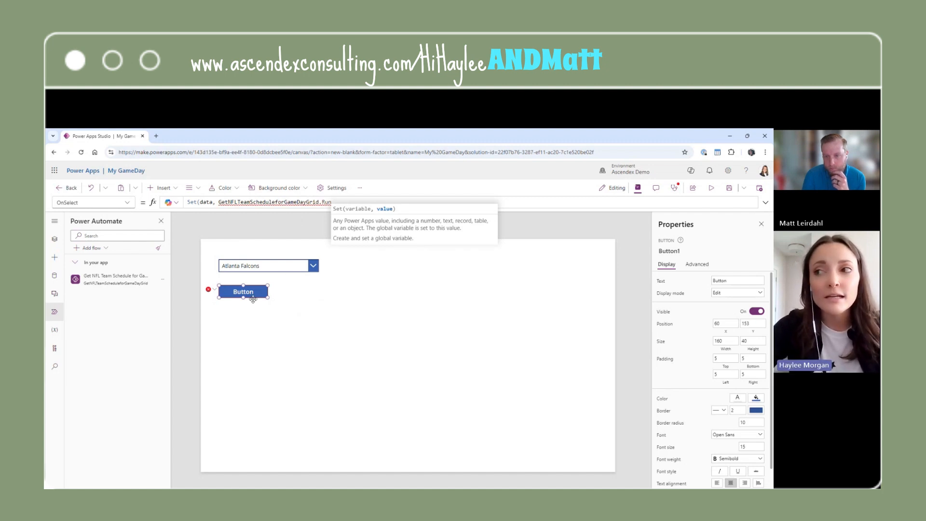
text(()
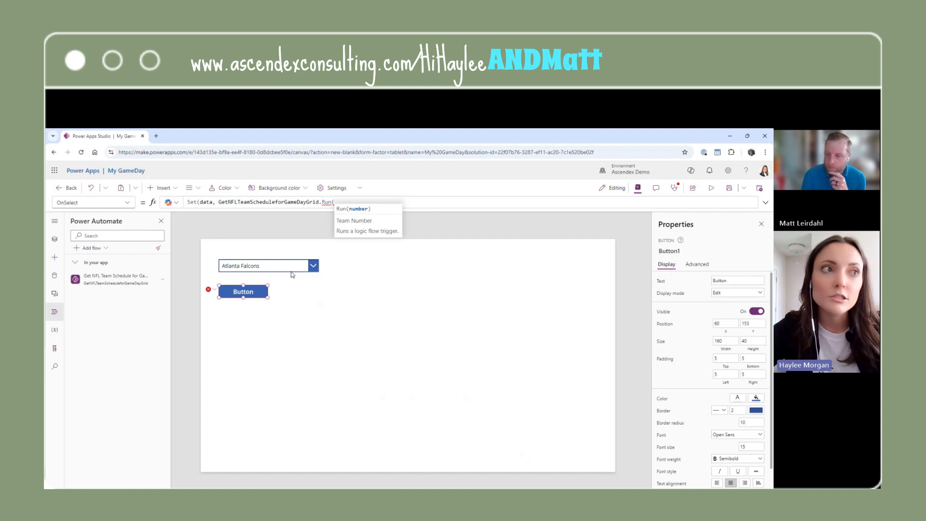
- Pass 'Team Selection'.Selected.Number as the flow's team number argument and close both parentheses of the button's formula
click(56, 242)
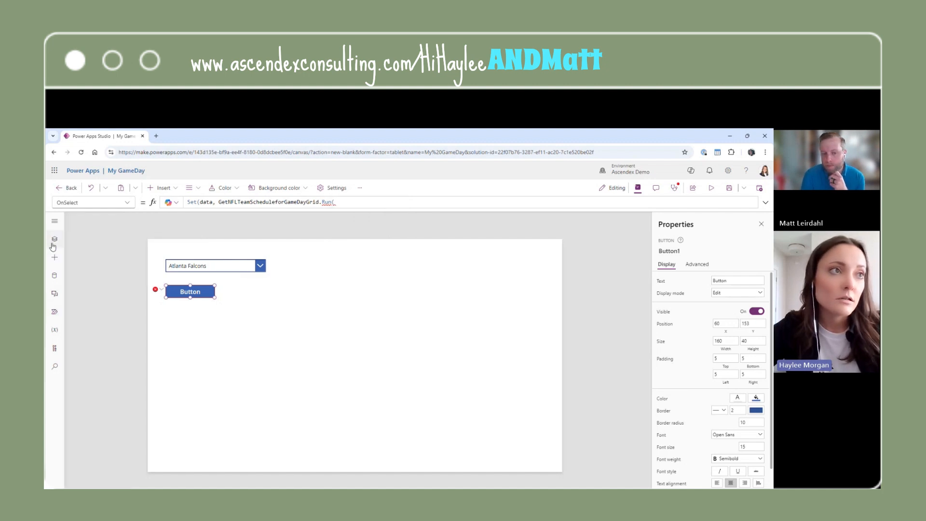
click(343, 204)
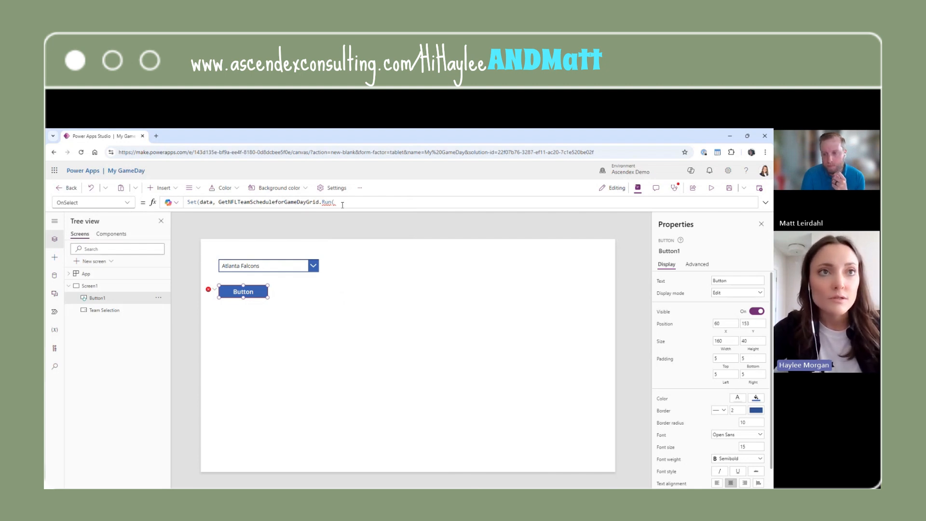
text(Team)
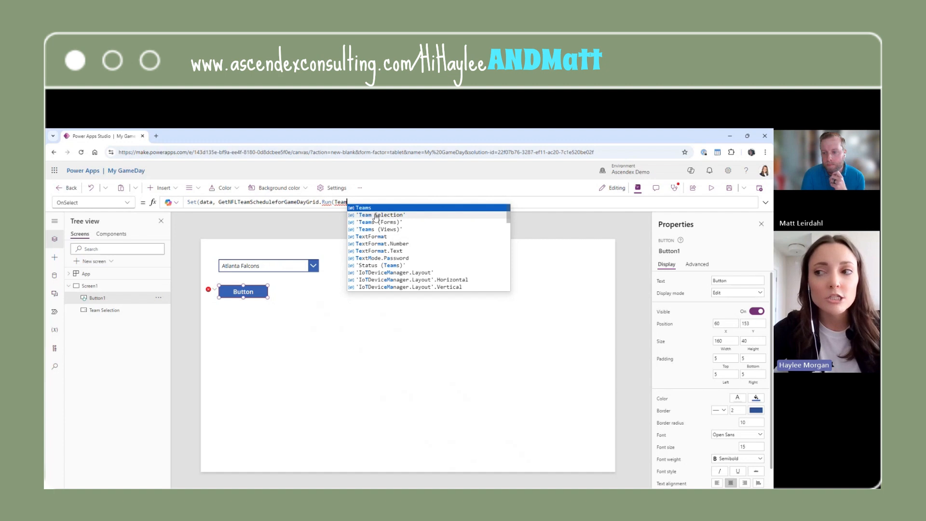
click(375, 215)
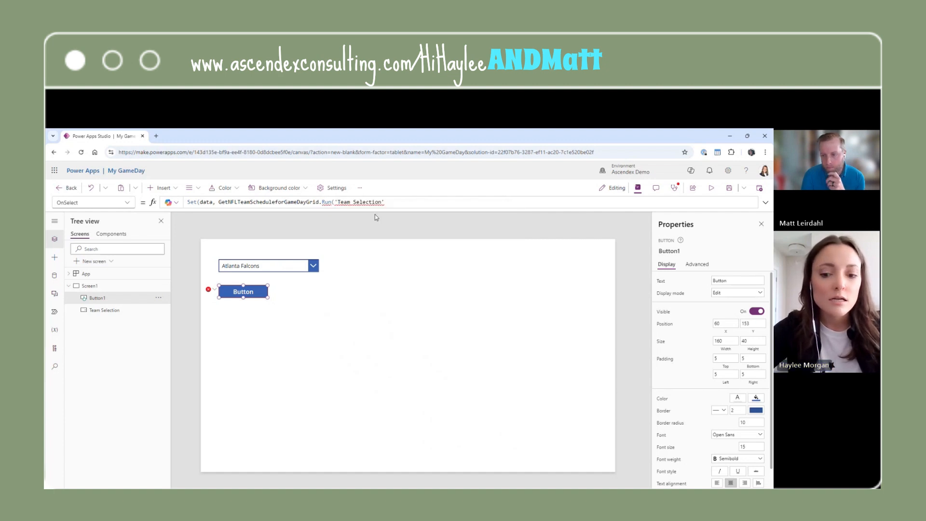
text(.Select)
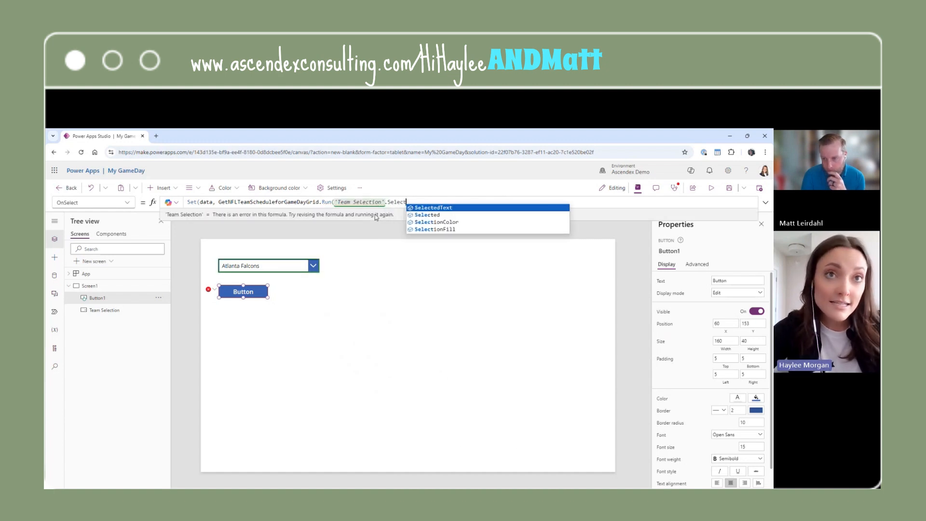
text(ed.)
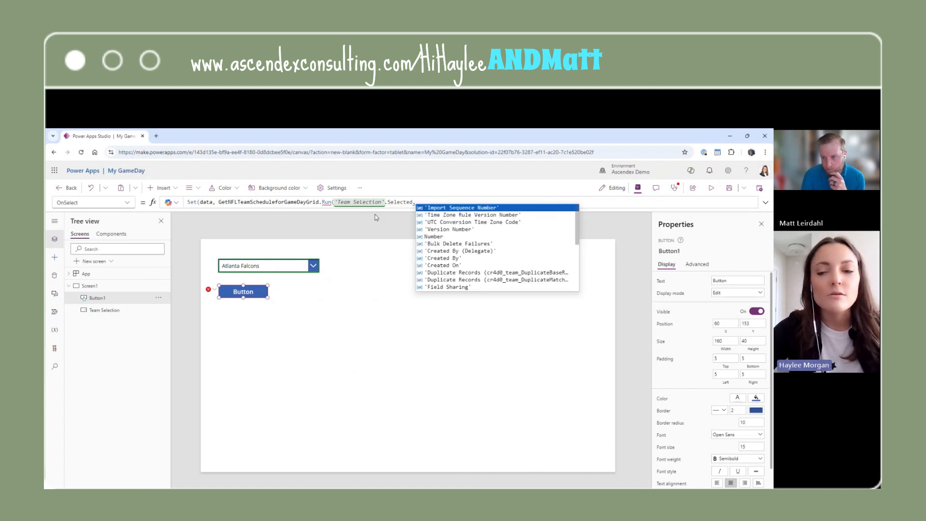
text(Number)
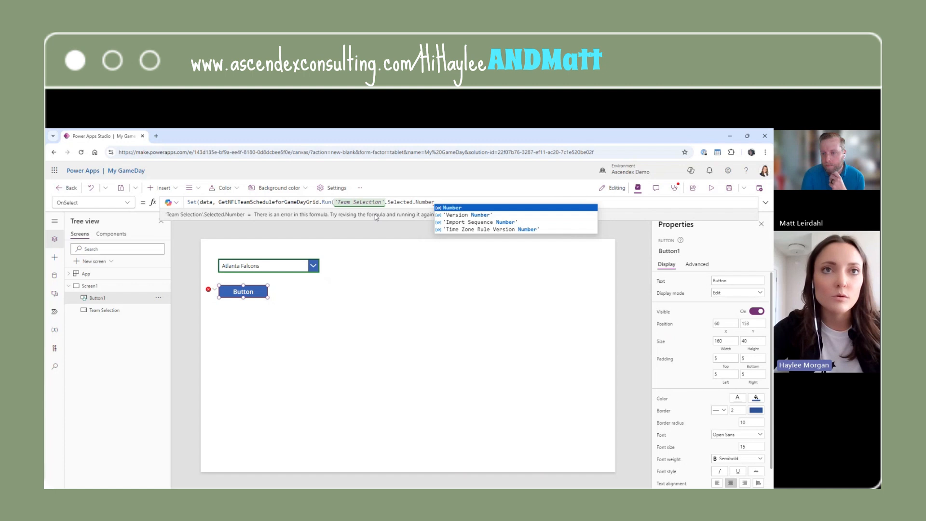
key(Tab)
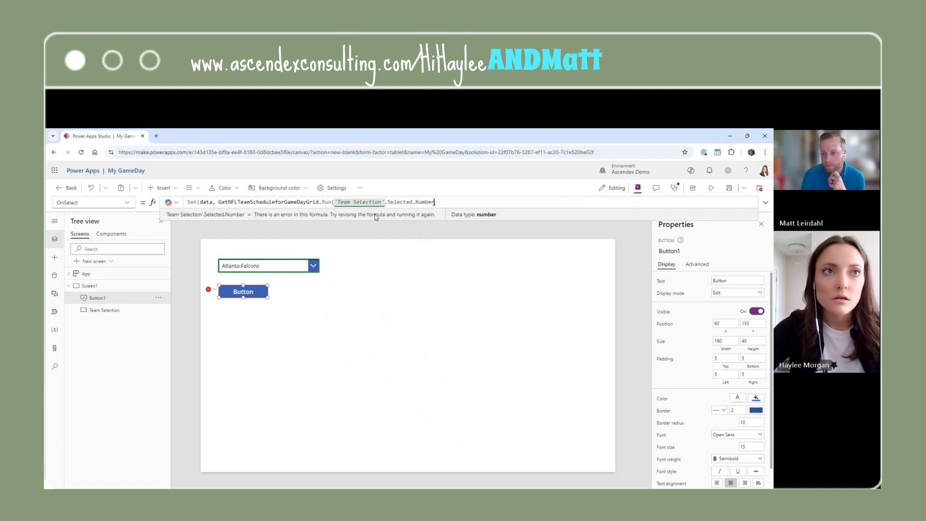
text())
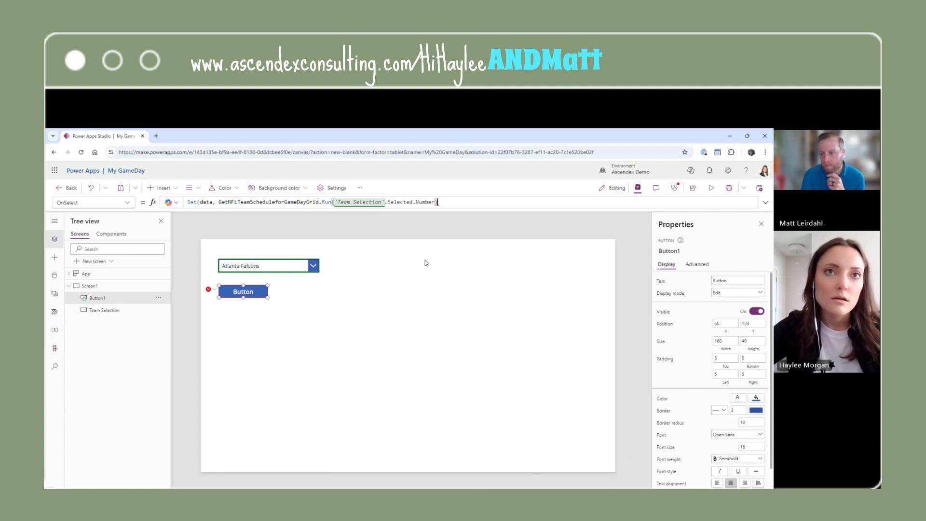
text())
click(389, 317)
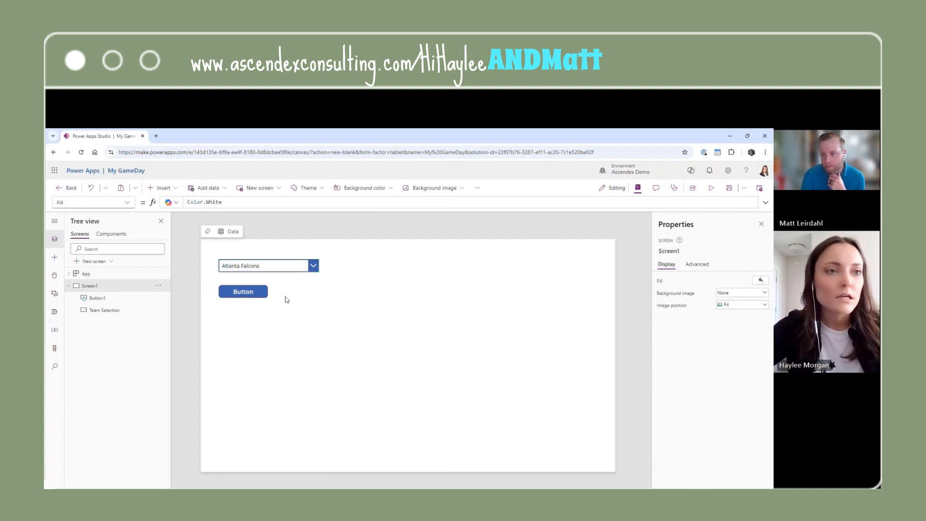
- Rename the button control as Find Schedule
click(263, 293)
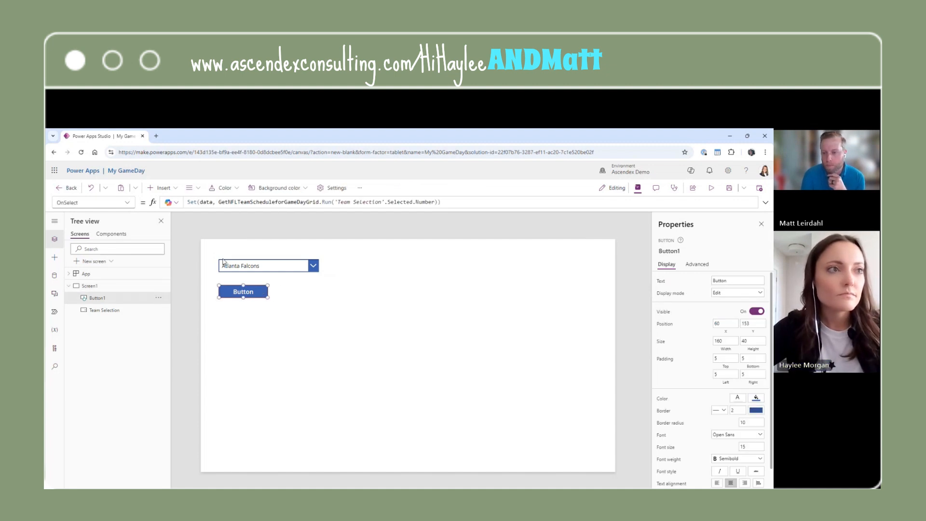
click(158, 297)
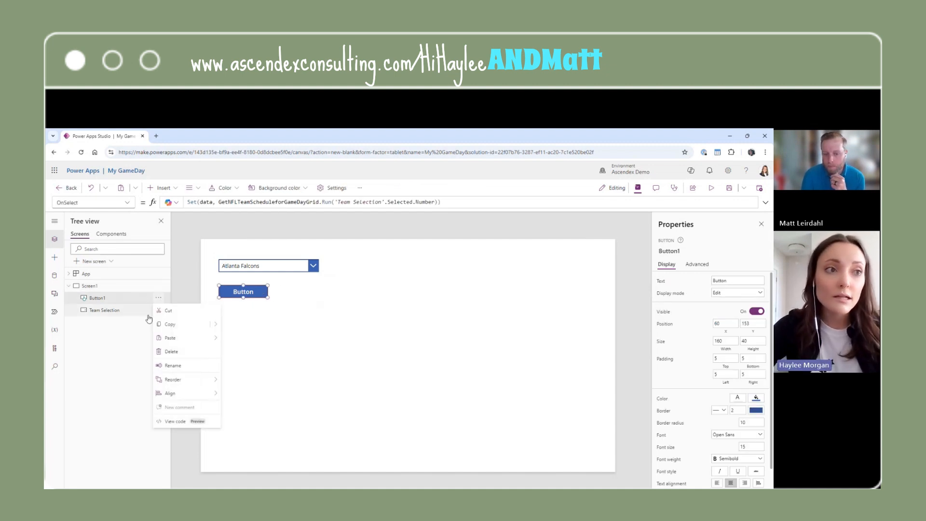
click(173, 366)
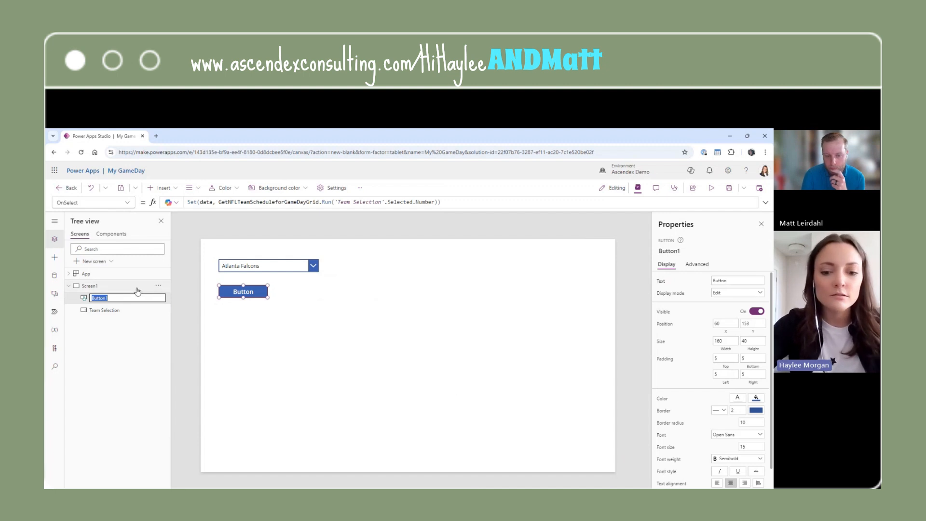
text(F)
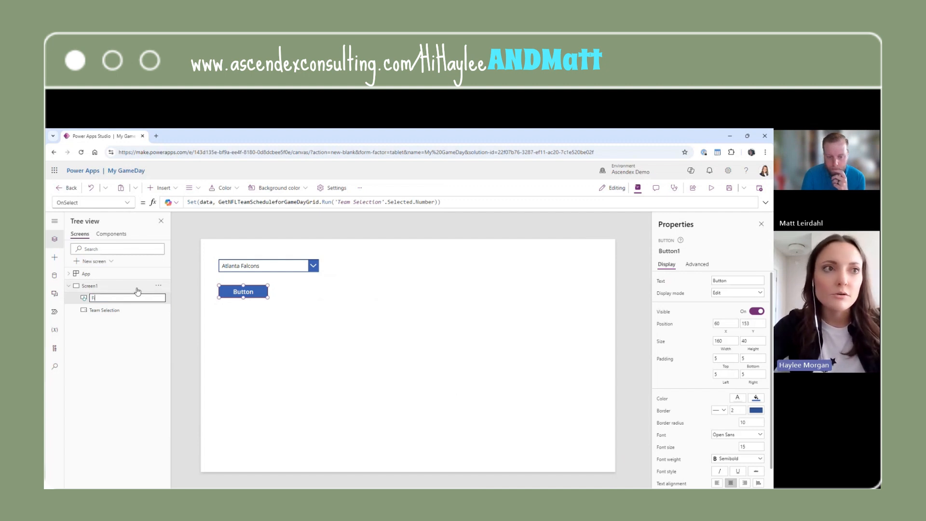
text(ind Schedule)
click(273, 368)
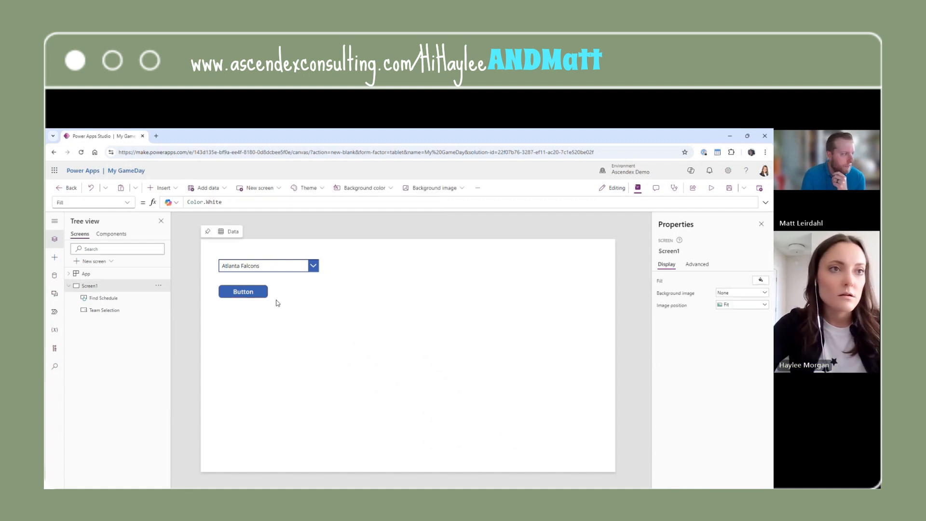
- Set the button's display text to Find Schedule and move it up closer to the drop-down, to about Y 134
click(254, 297)
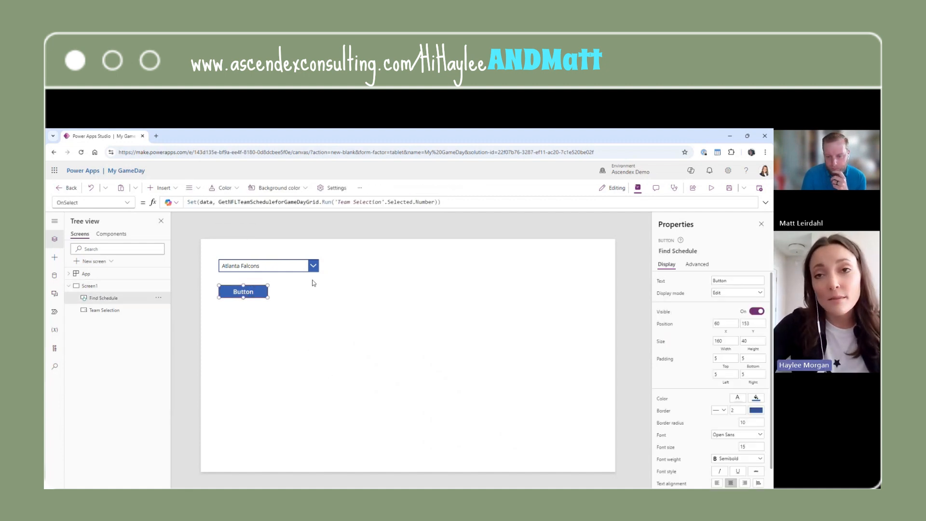
drag(727, 283, 716, 282)
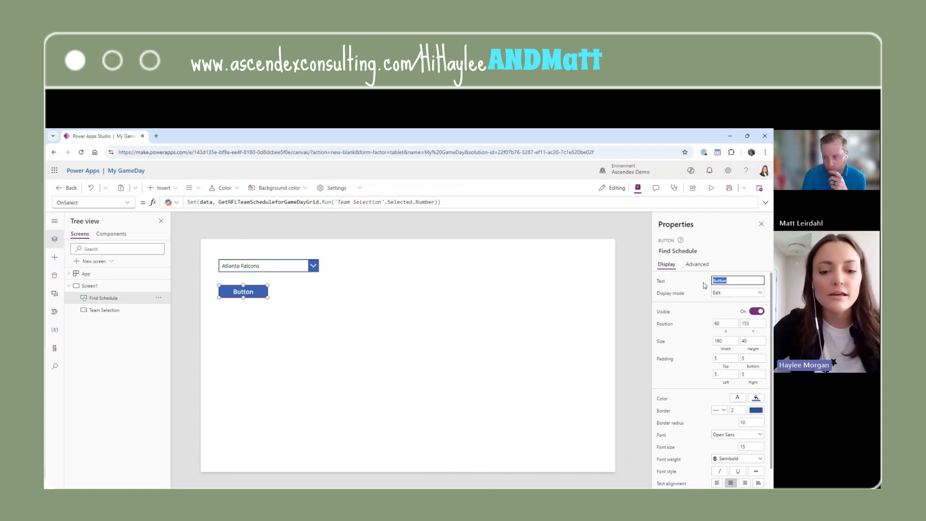
text(Find Schedule)
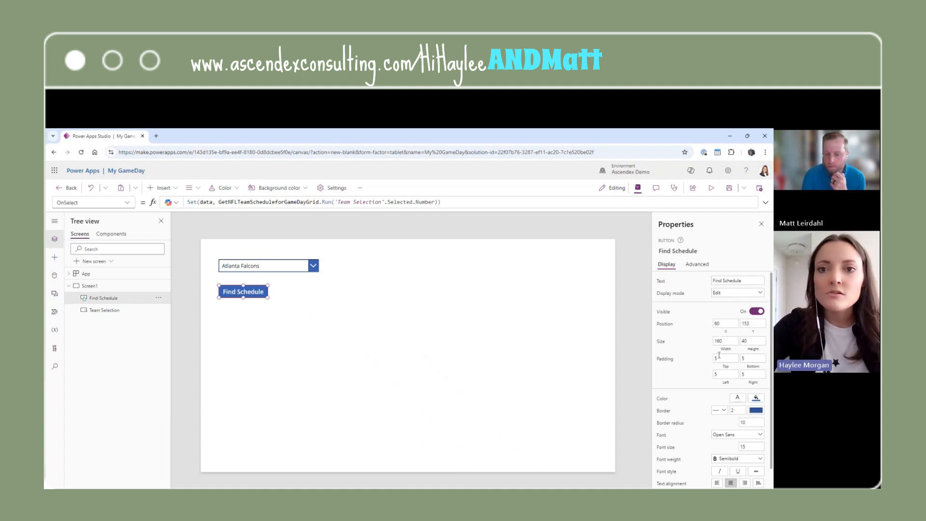
scroll(725, 404, down, 2)
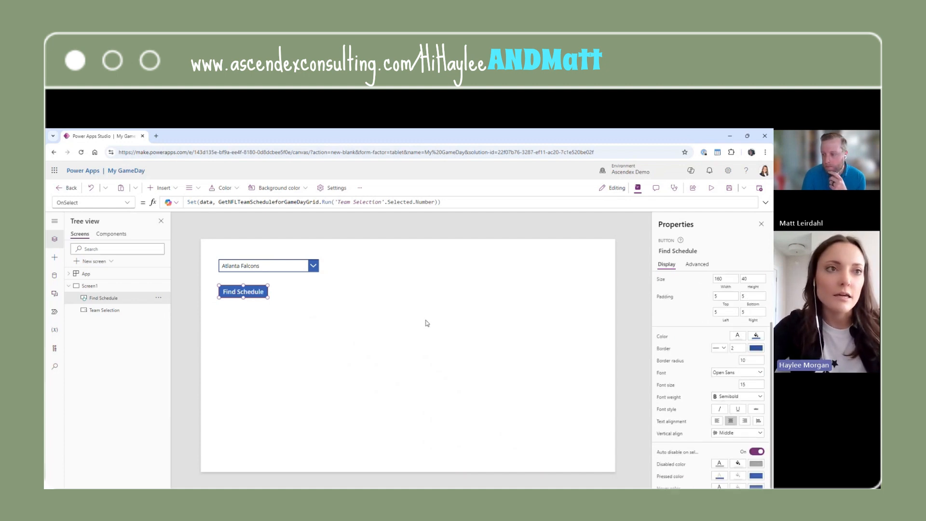
click(241, 316)
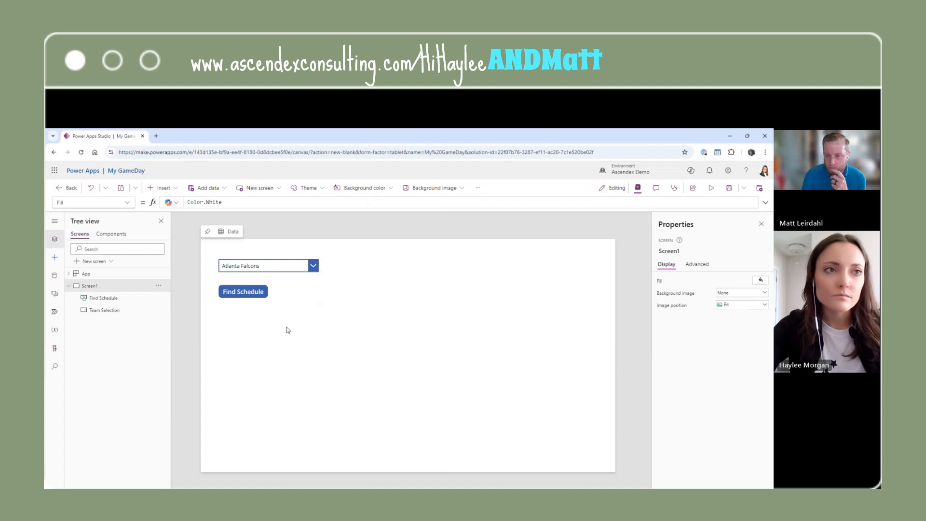
drag(248, 296, 249, 288)
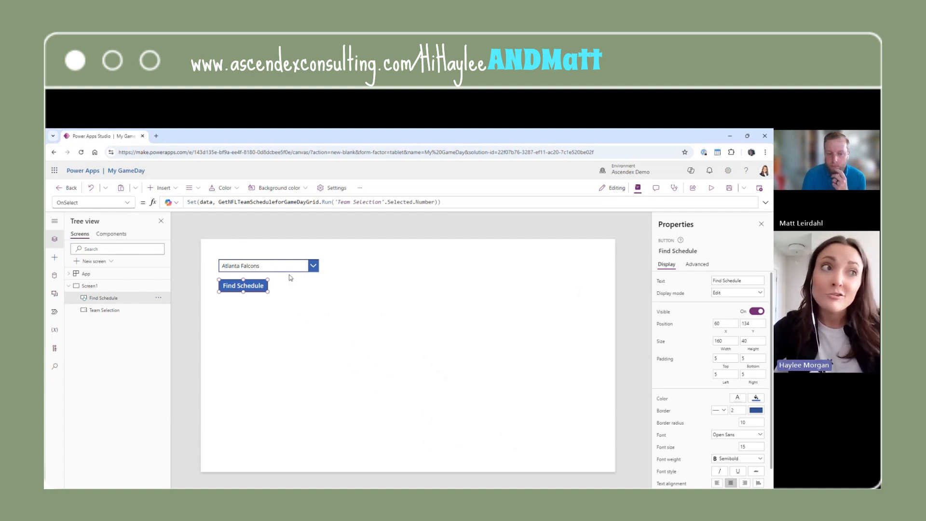
- Insert a Vertical gallery beside the drop-down and button, positioned at about X 569, Y 108
click(54, 257)
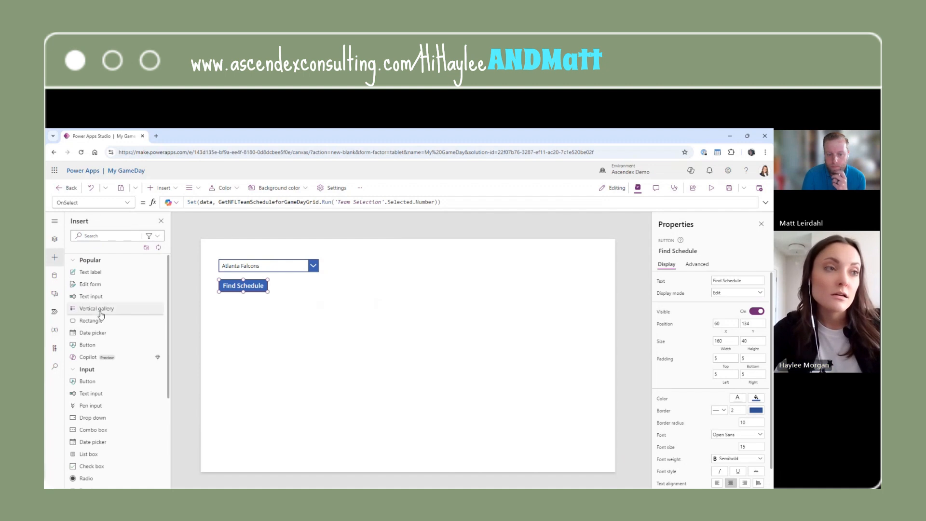
drag(98, 312, 419, 316)
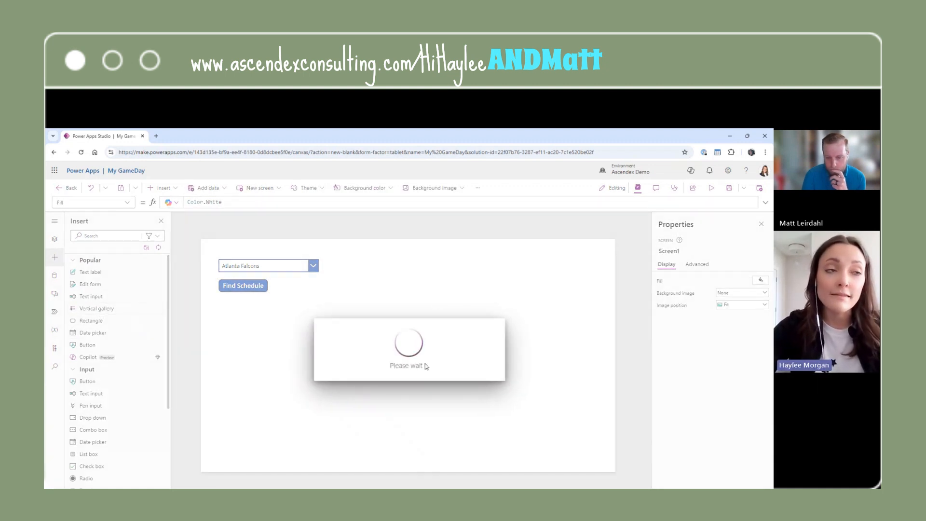
click(586, 304)
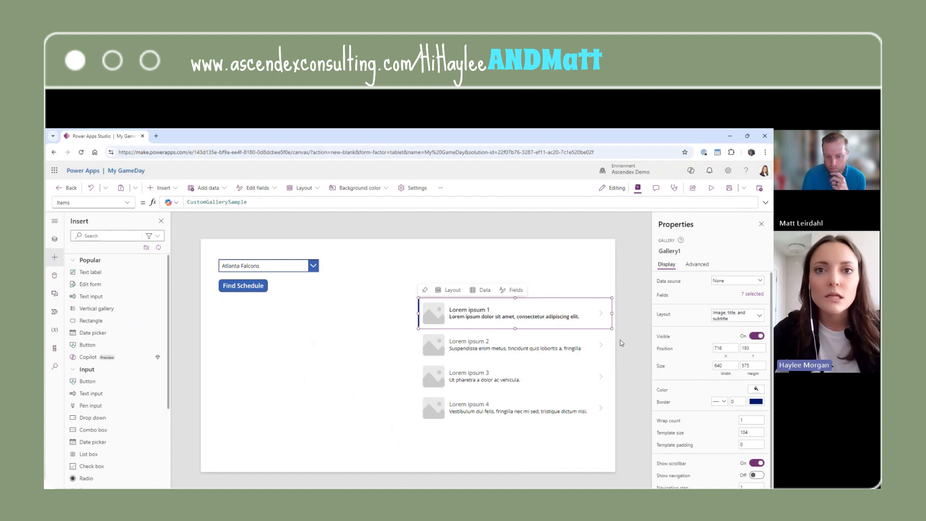
drag(596, 343, 552, 318)
click(563, 277)
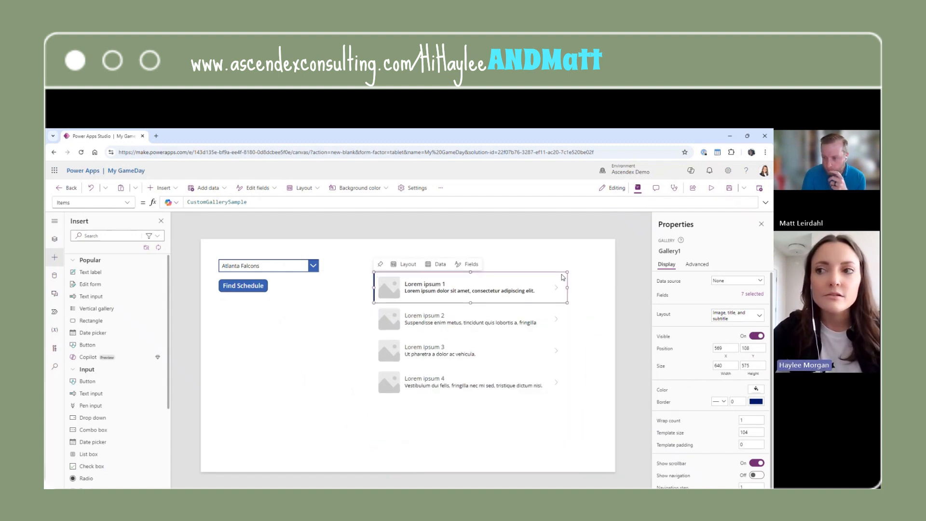
- Set the whole gallery's Items formula to Table(ParseJSON(data.games))
click(565, 309)
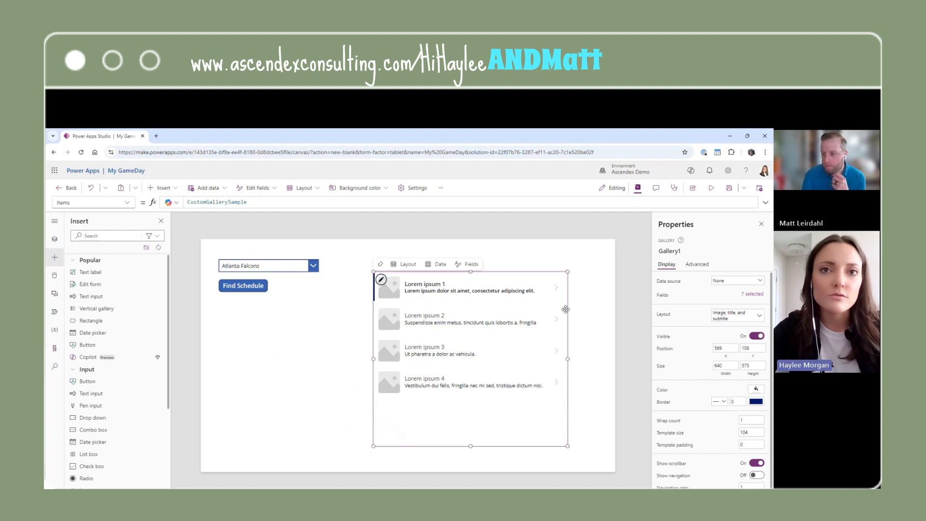
drag(253, 203, 189, 203)
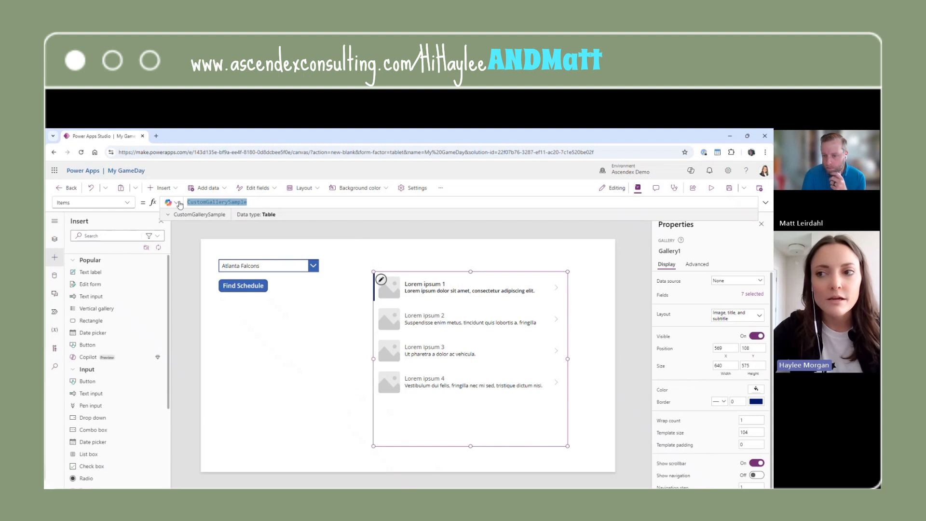
text(Table)
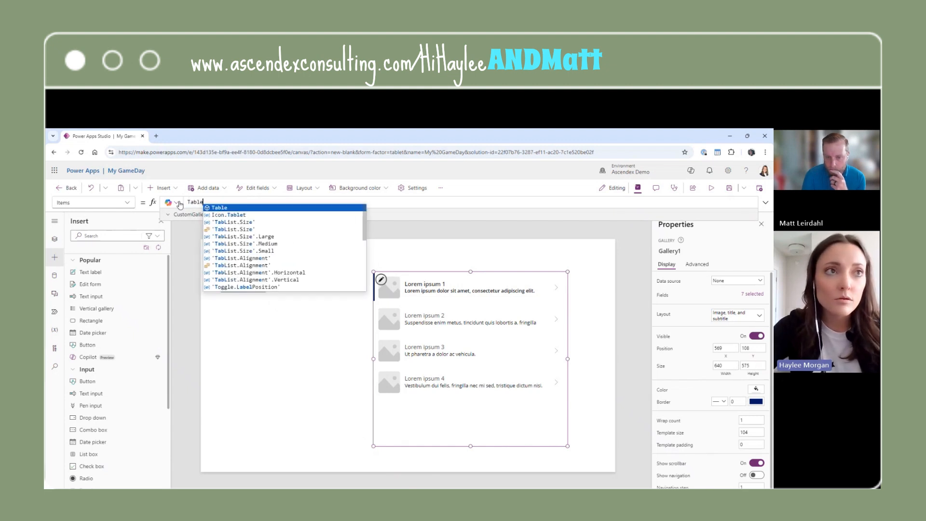
click(220, 208)
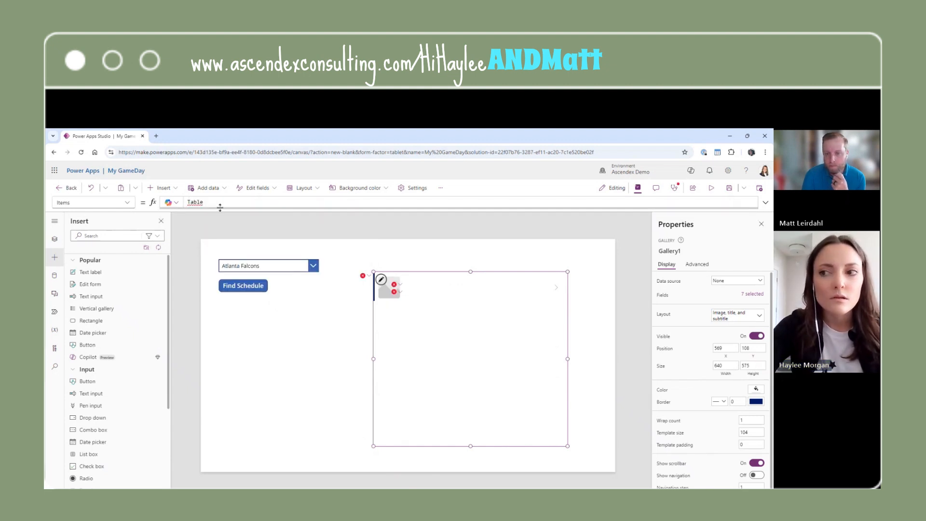
text(Parse)
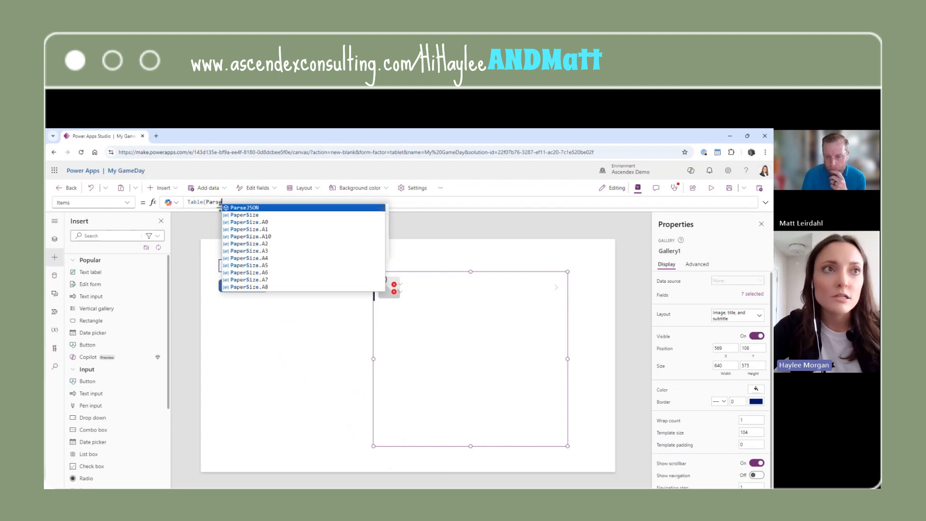
text(JSON(data)
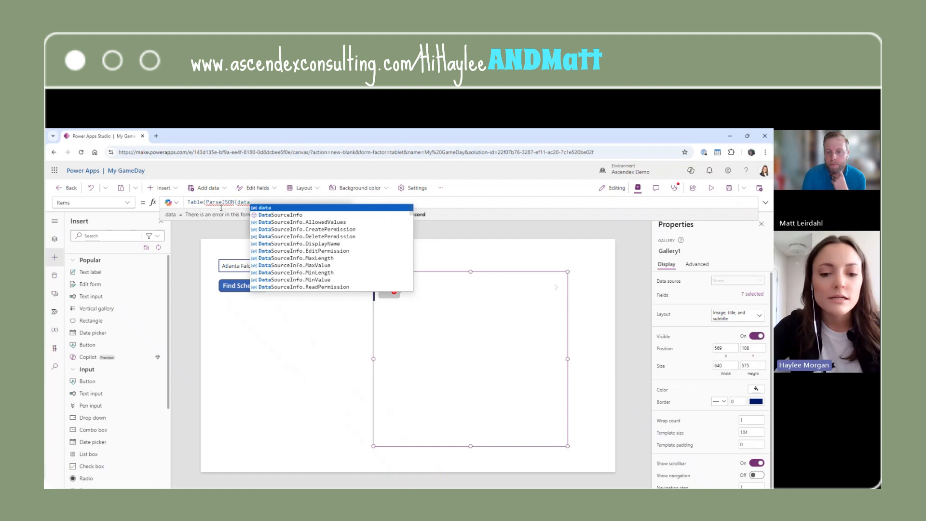
text(.games)
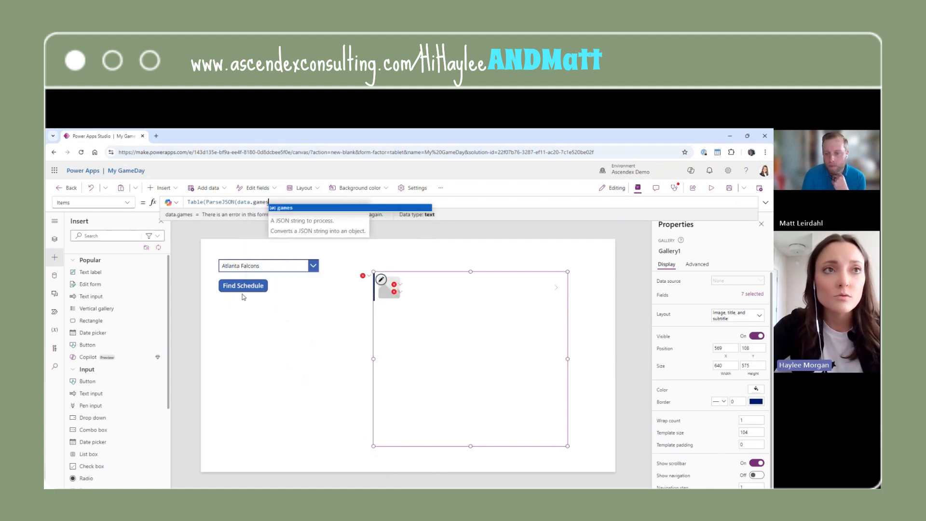
click(286, 208)
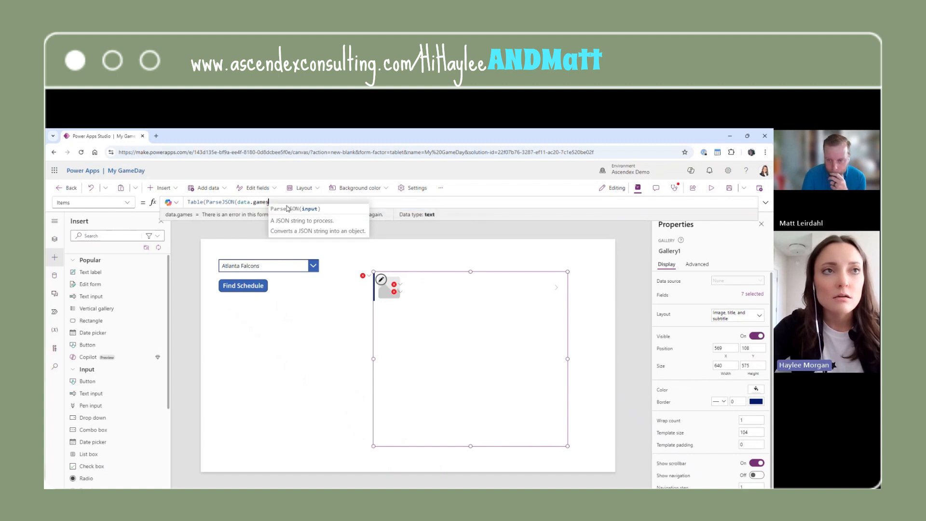
text())
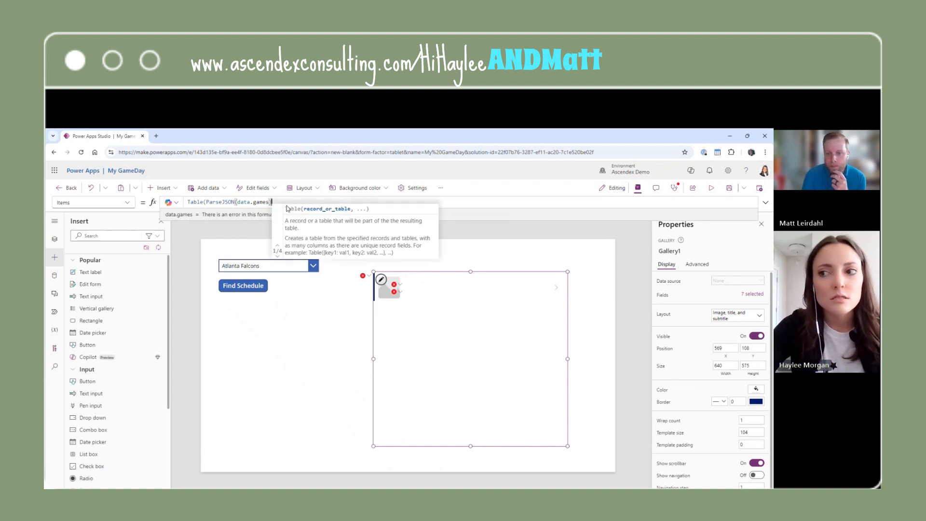
text())
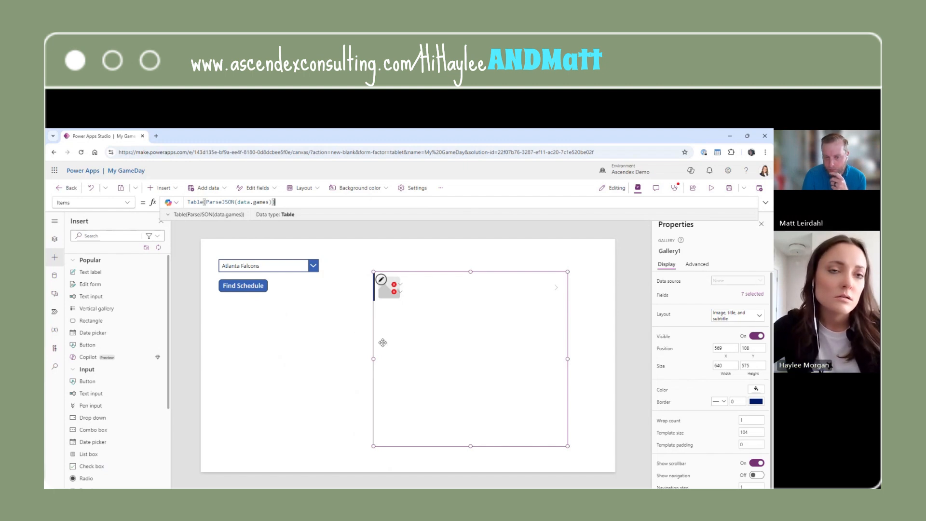
click(390, 366)
click(366, 368)
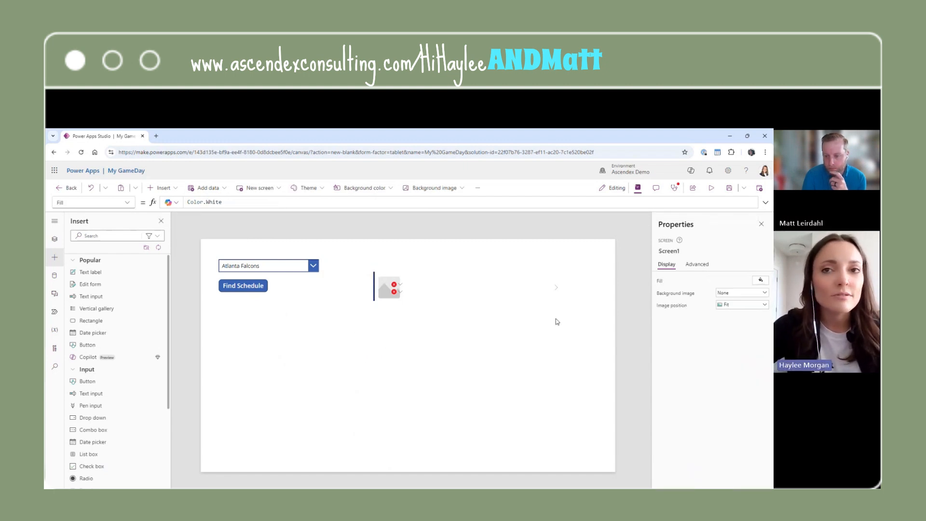
- Change the gallery's layout to Title and subtitle
click(396, 292)
click(417, 276)
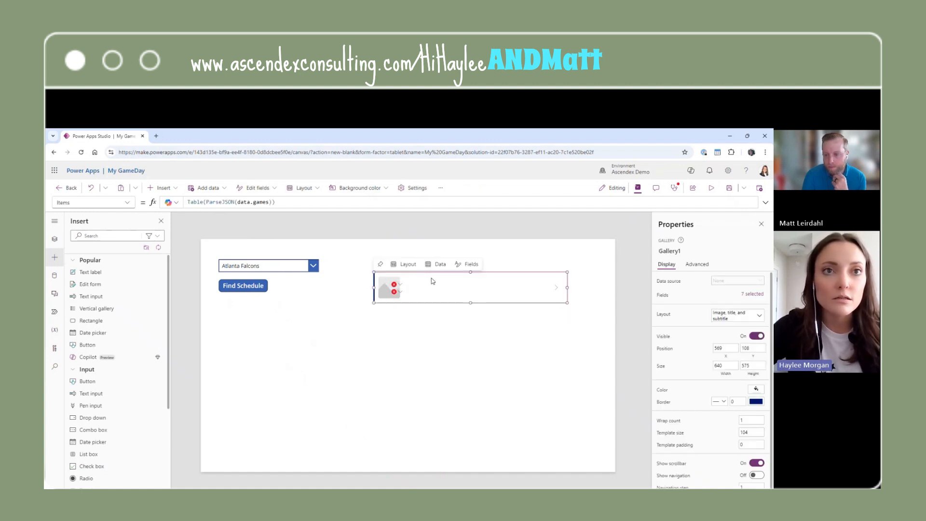
click(409, 267)
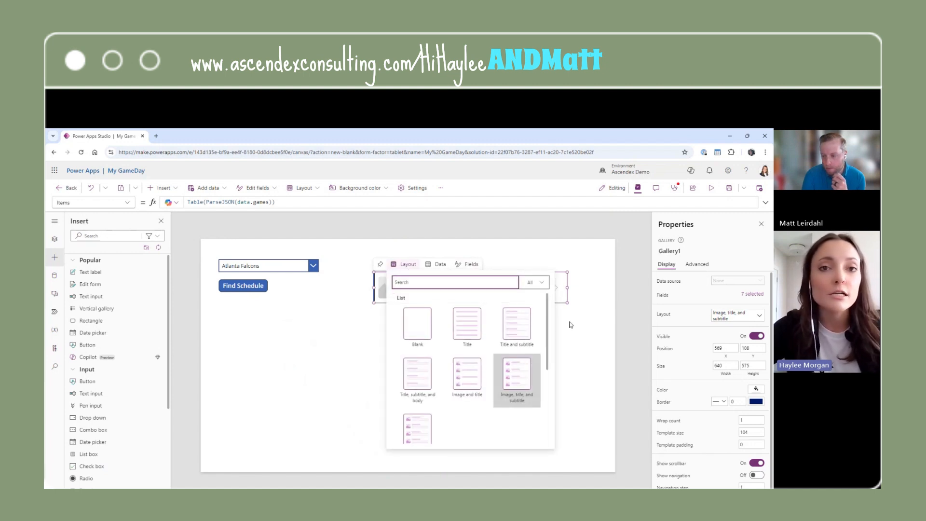
click(522, 336)
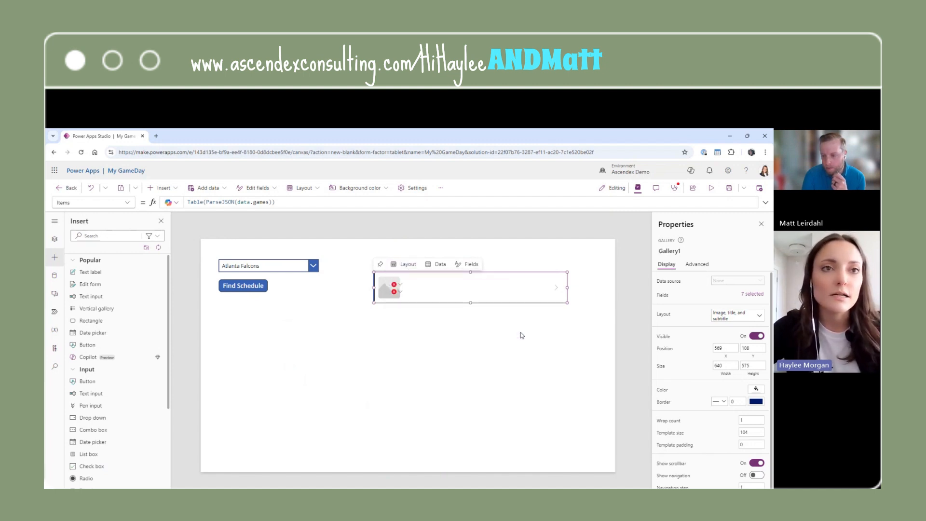
- Set the Text formula of the gallery's title label to ThisItem.Value.shortName
click(394, 291)
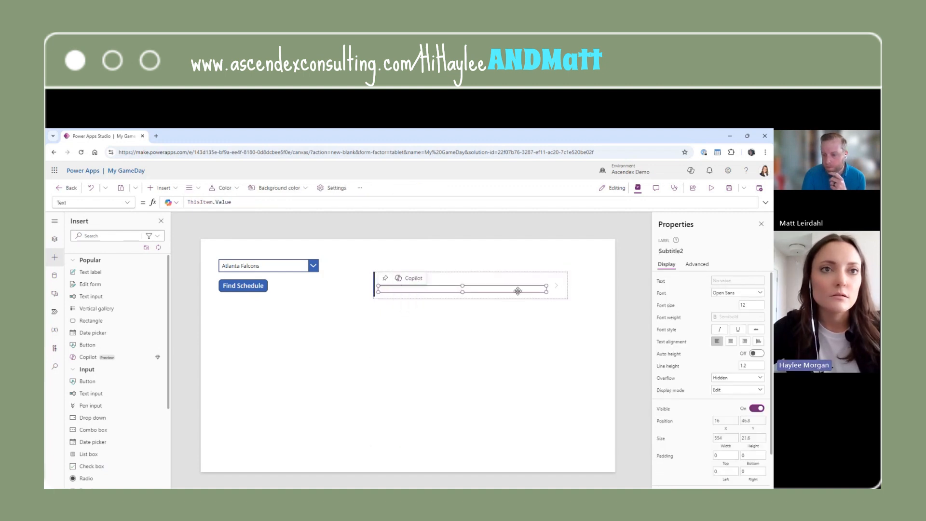
click(505, 281)
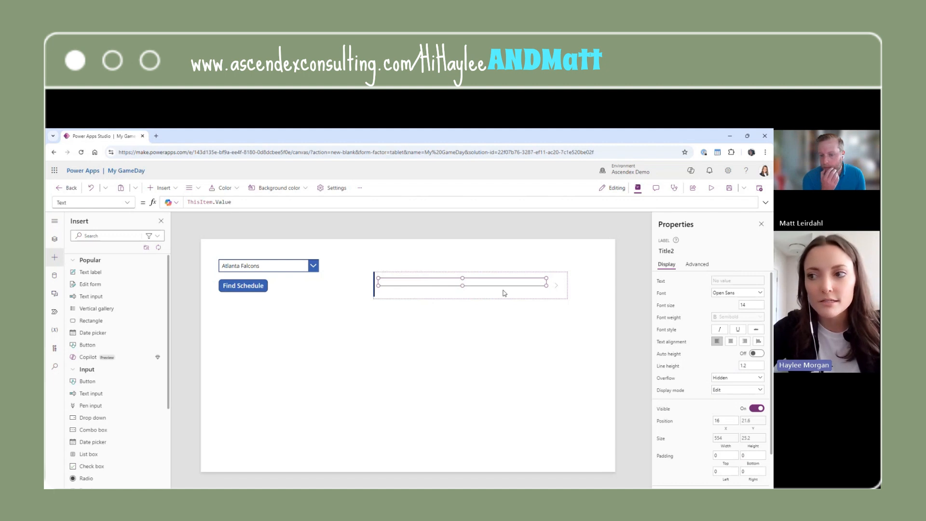
click(241, 200)
text(.shortName)
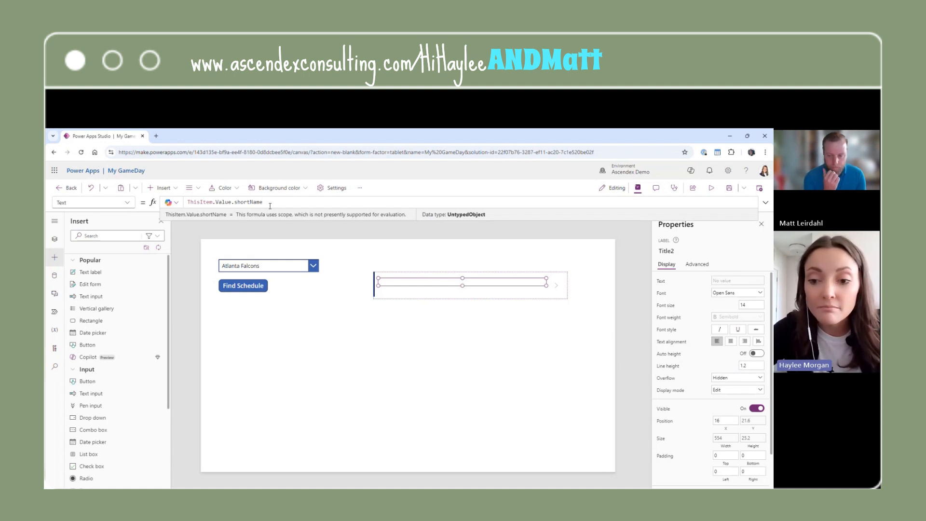
key(shift+Return)
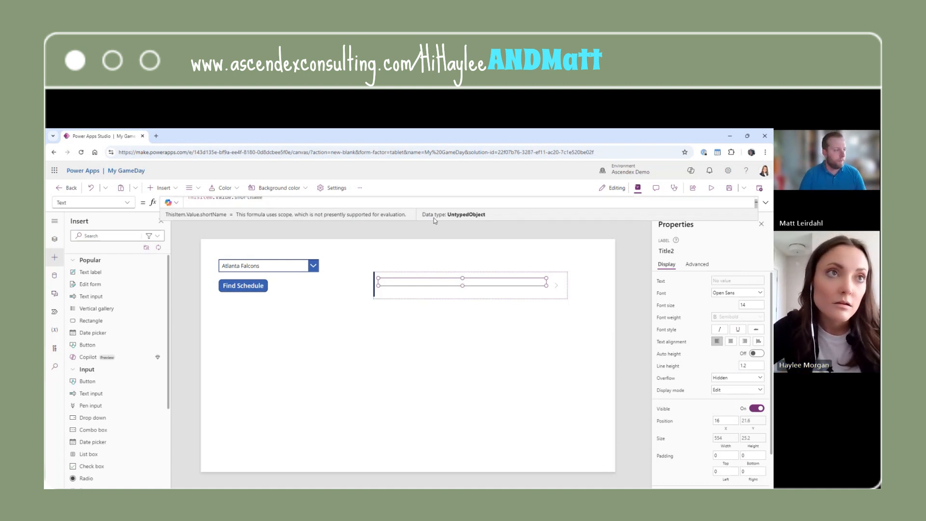
key(BackSpace)
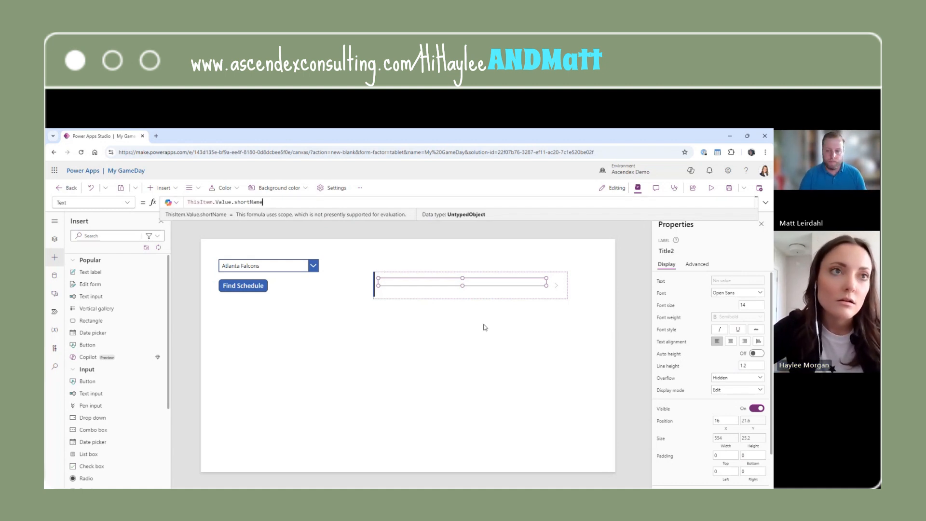
- Set the Text formula of the gallery's subtitle label to ThisItem.Value.week.text and save the app
click(454, 290)
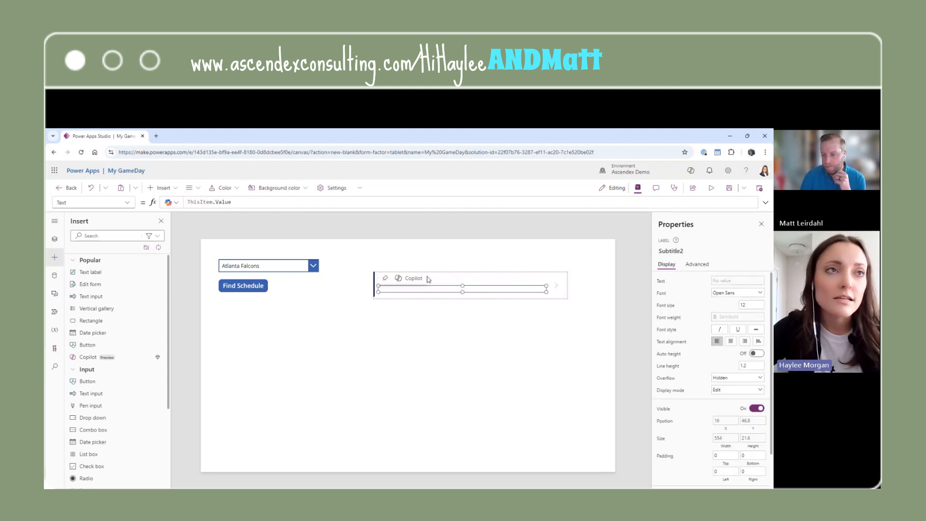
click(257, 201)
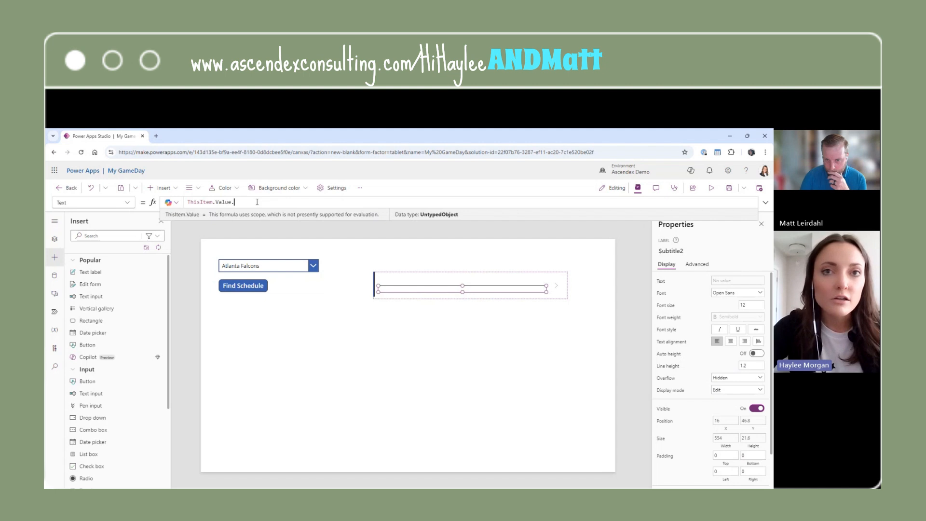
text(.week.text)
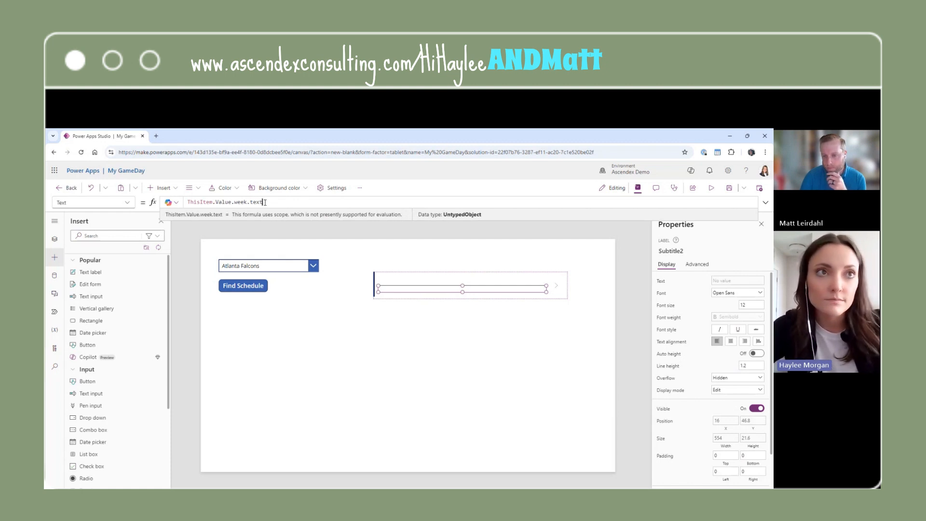
click(406, 329)
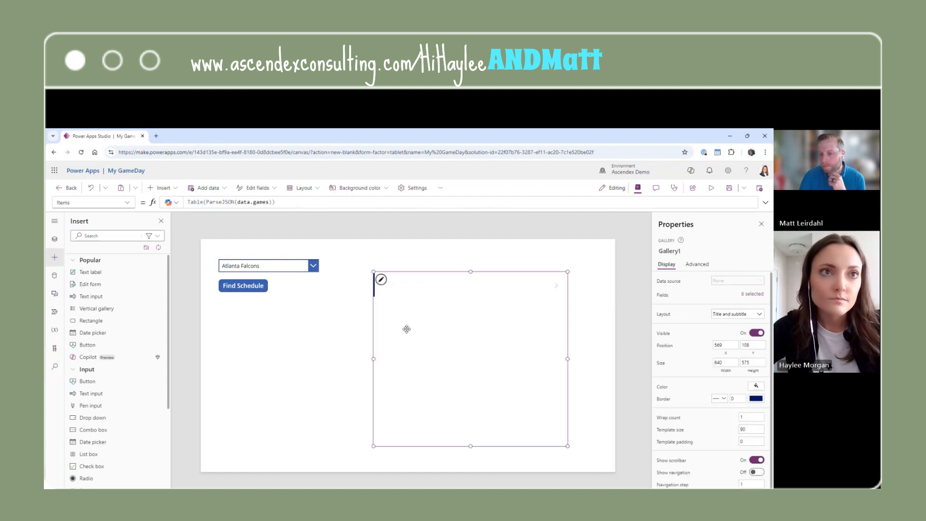
click(341, 366)
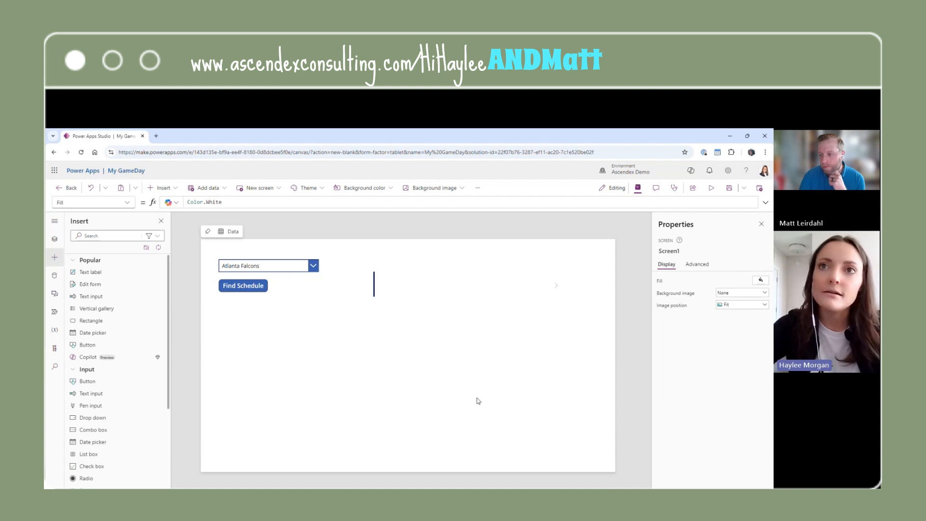
click(729, 188)
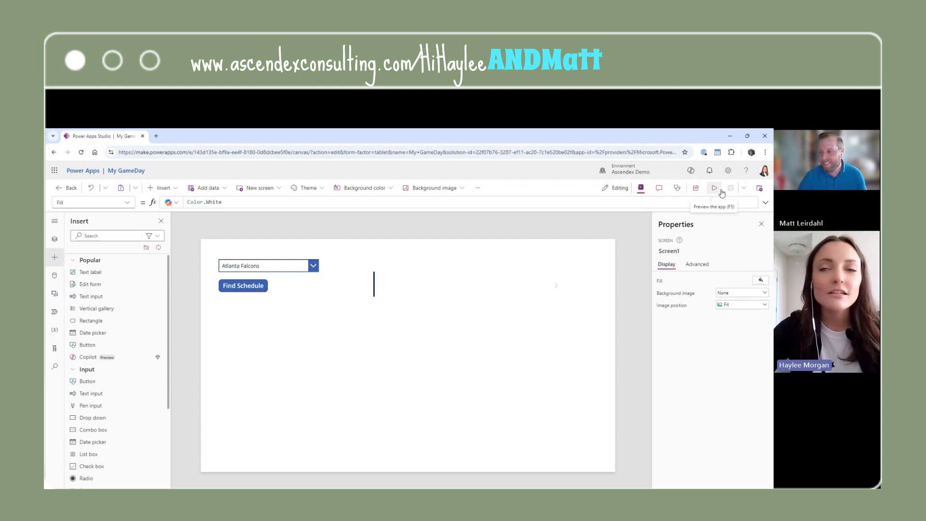
- Preview the app, choose Minnesota Vikings as the team, run Find Schedule, and return to editing
click(721, 190)
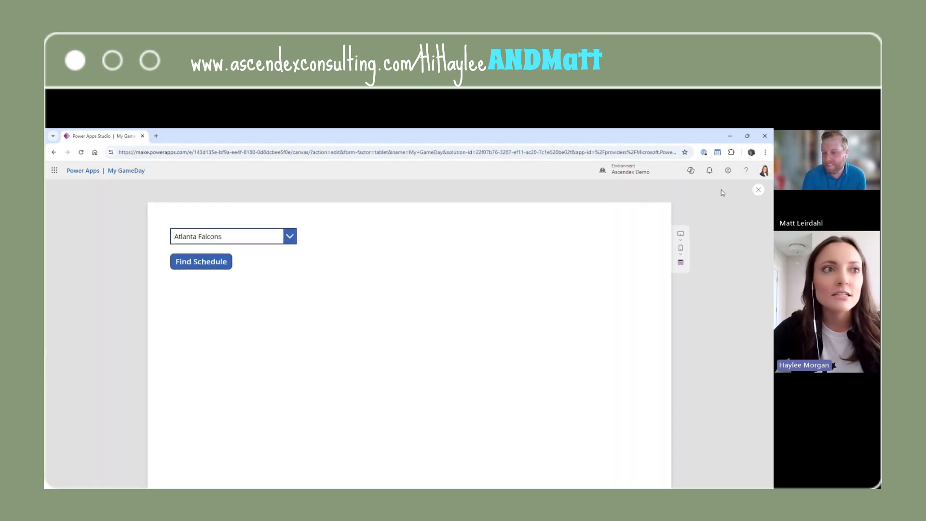
click(290, 236)
scroll(220, 366, down, 6)
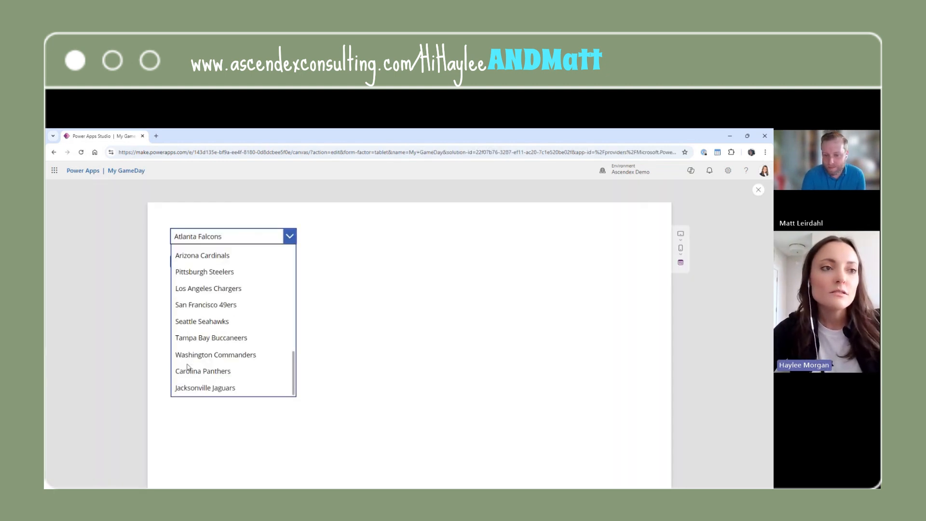
scroll(226, 359, up, 3)
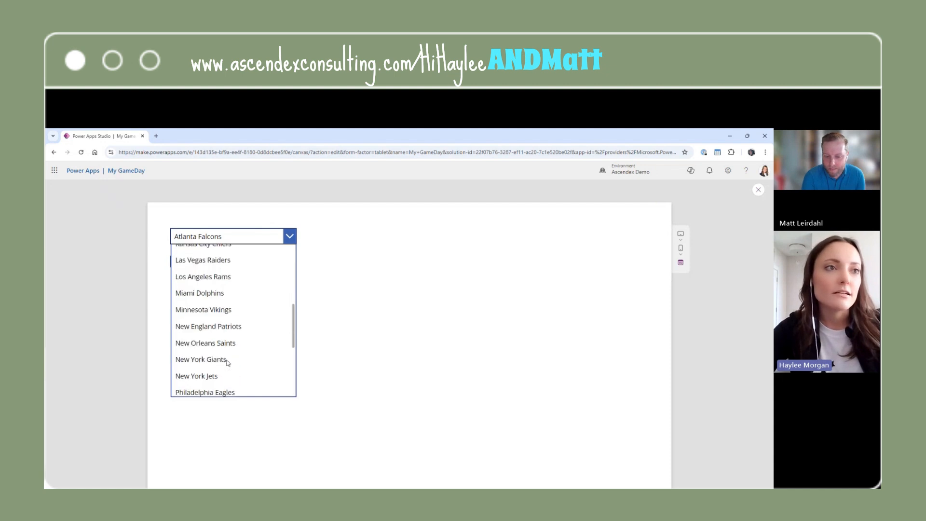
click(223, 310)
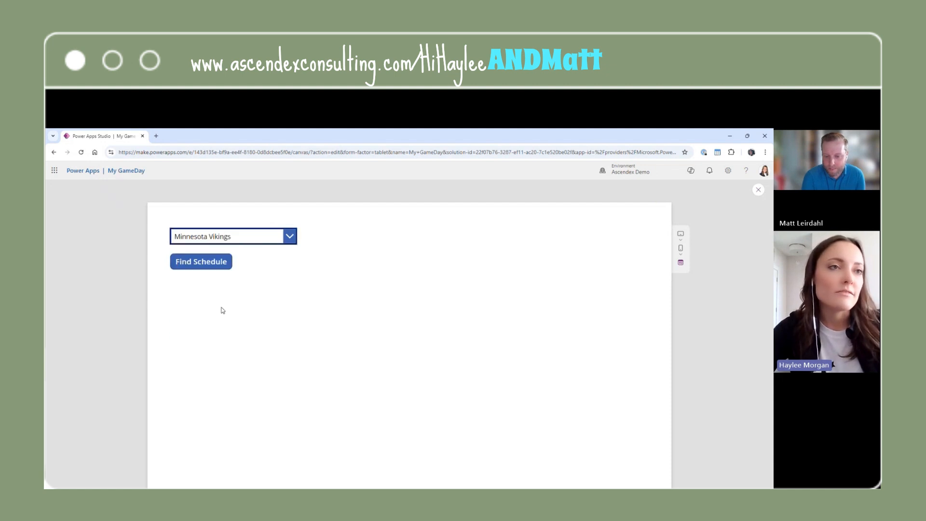
click(210, 271)
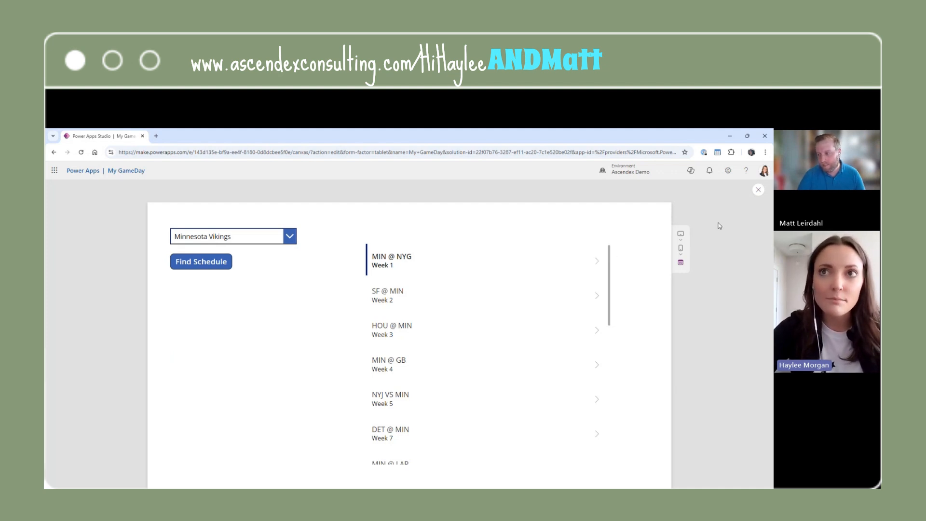
click(758, 191)
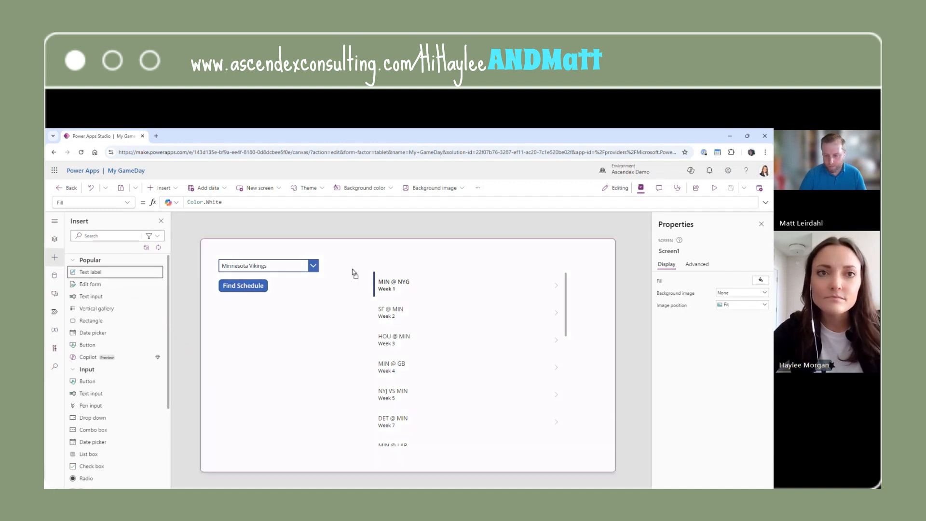
- Add a text label to the gallery row at about X 318, Y 25 with Text ThisItem.Value.date, and save the app
click(485, 285)
mouse_move(485, 285)
mouse_down()
mouse_move(507, 289)
mouse_move(493, 286)
mouse_up()
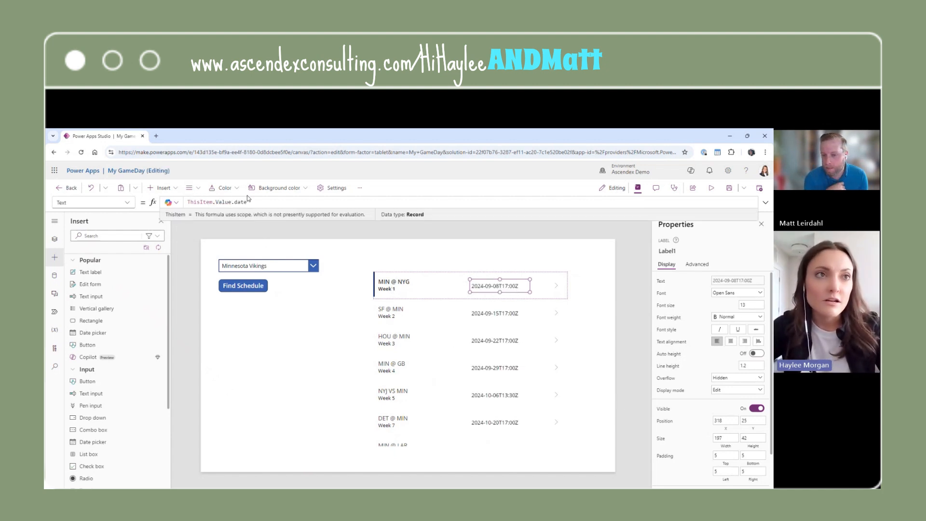
mouse_move(501, 285)
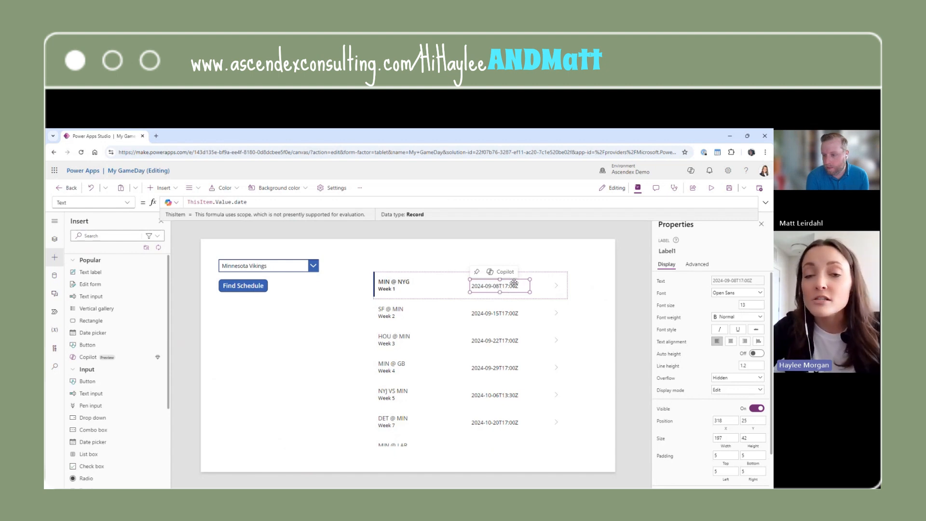
click(362, 224)
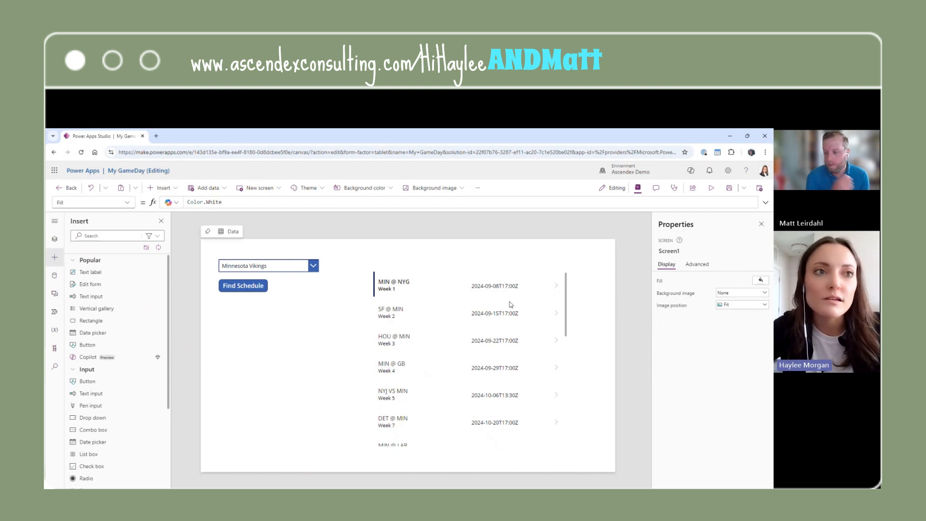
click(728, 189)
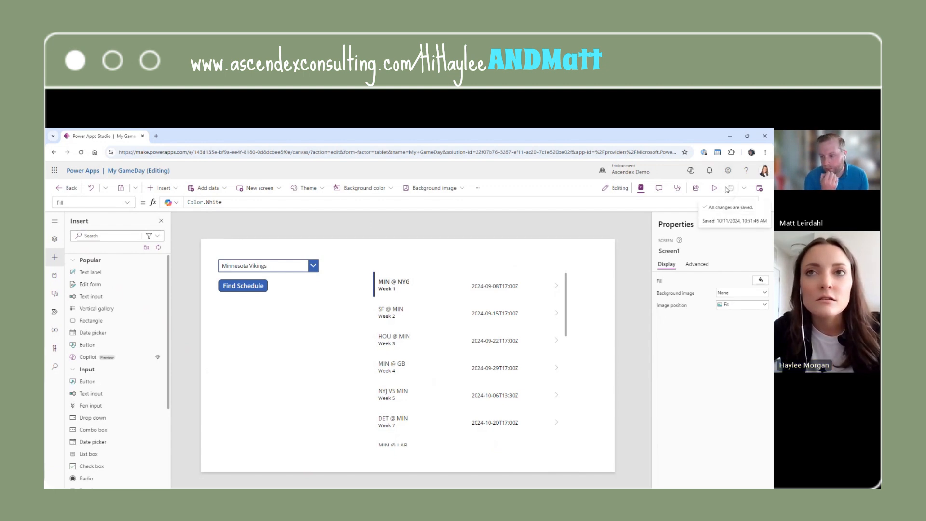